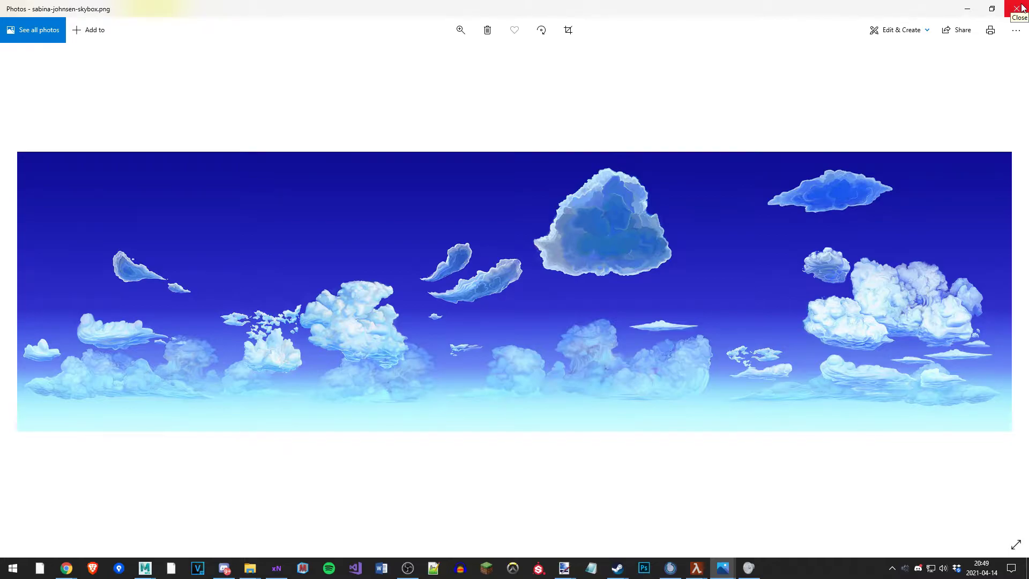
click(1021, 7)
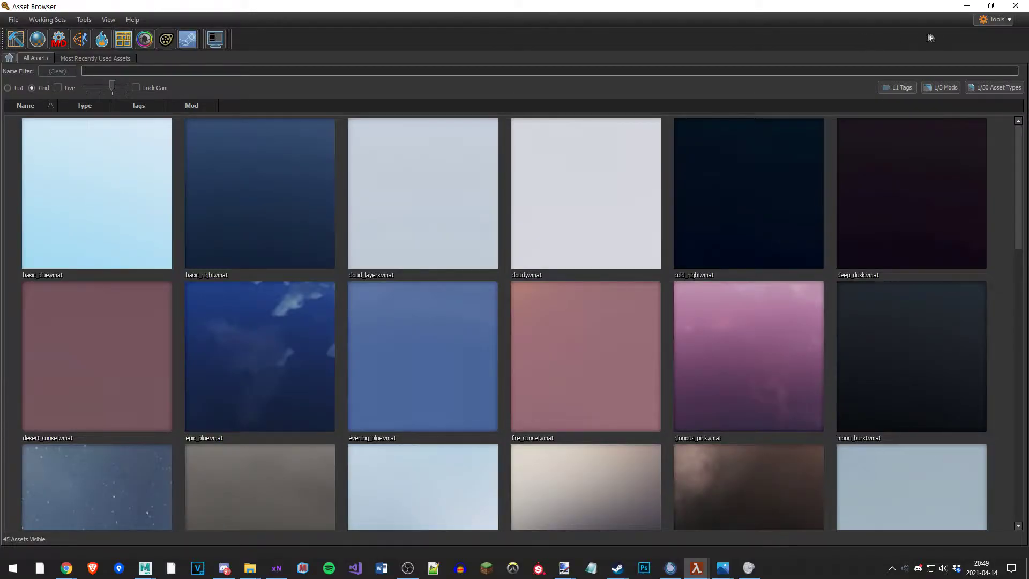
Launch the Material Editor from the workshop tools and move the Sky Texture preview aside.
click(994, 21)
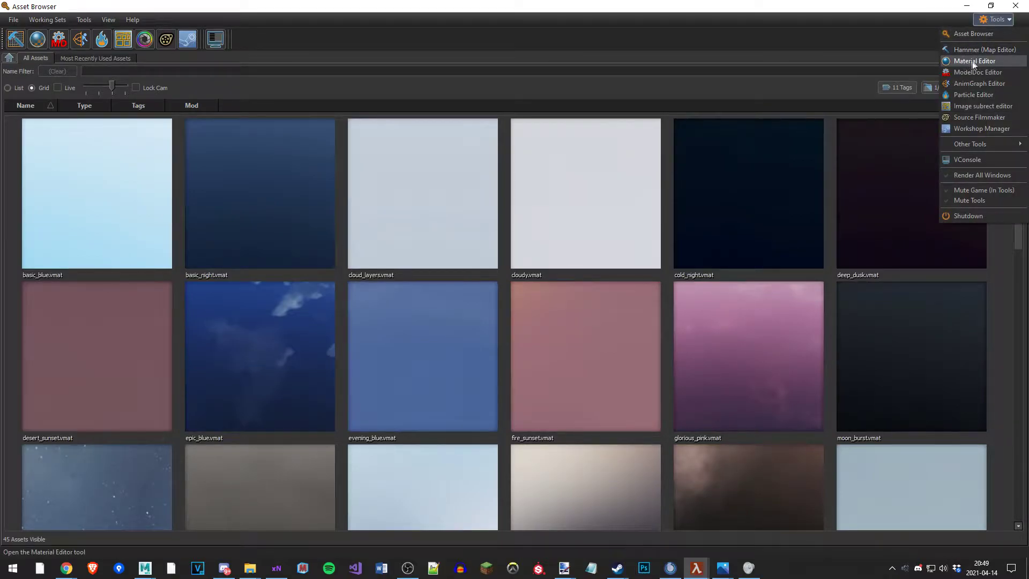
click(1001, 61)
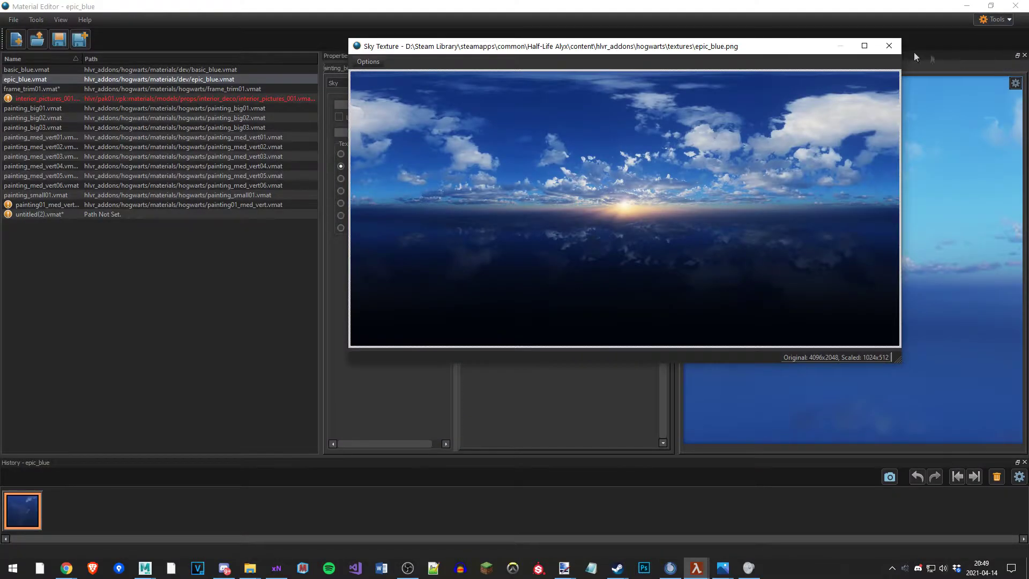
drag(752, 47, 795, 153)
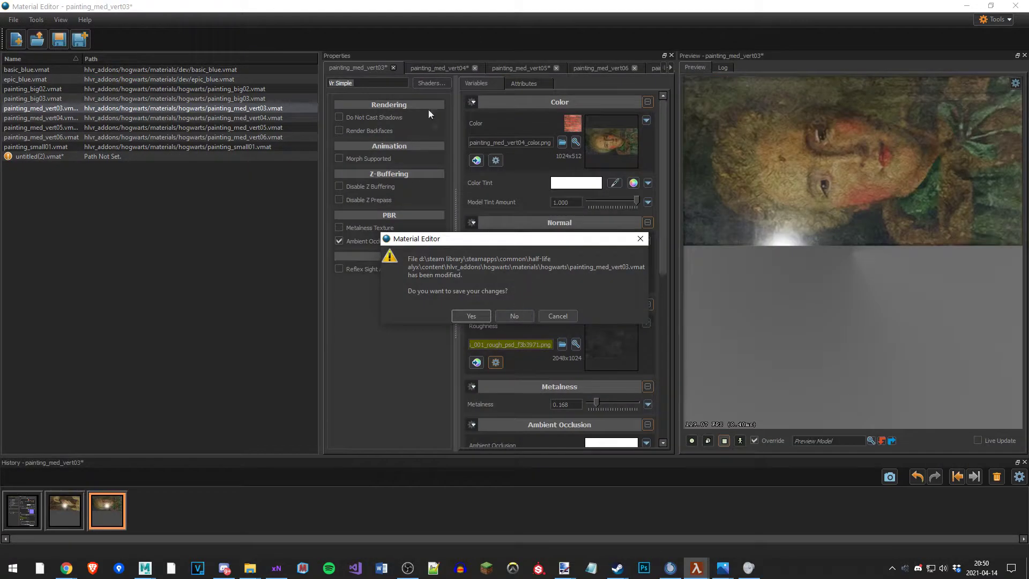
Close painting_med_vert03, vert04 and vert05 without saving.
click(523, 317)
click(393, 68)
click(515, 316)
click(394, 67)
click(514, 316)
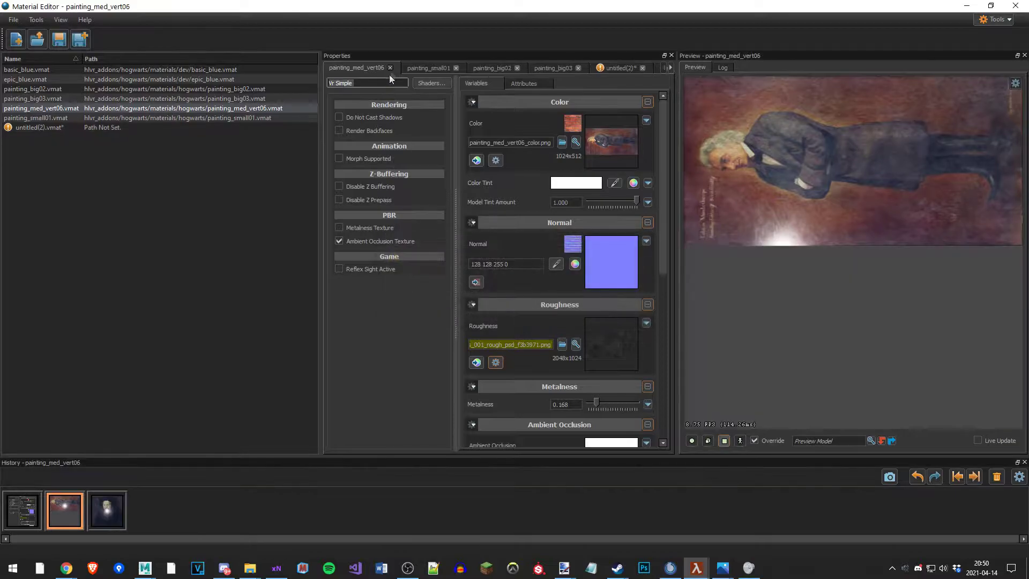
Close painting_small01, painting_big02 and untitled(2), discarding unsaved changes.
click(380, 68)
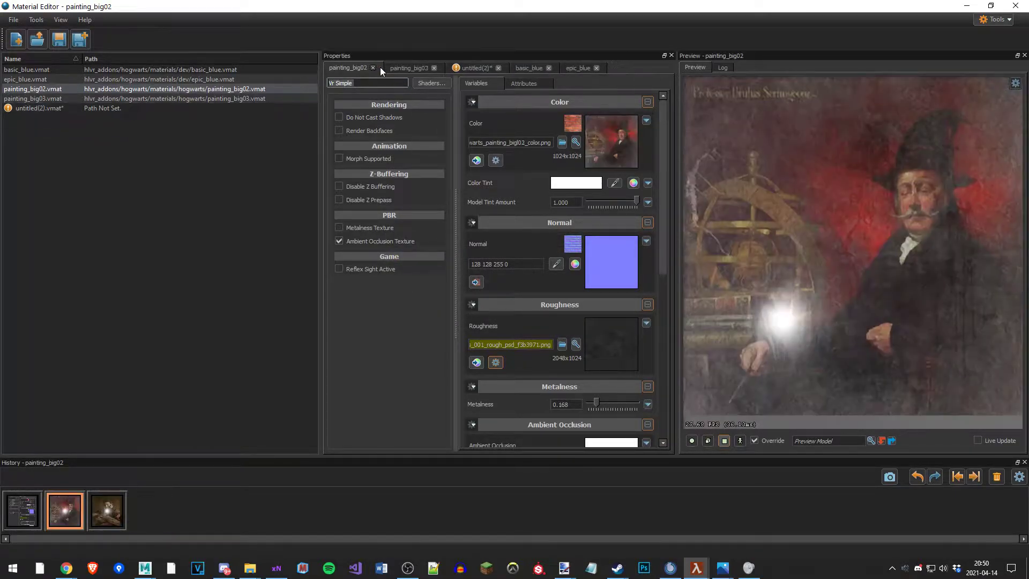
click(373, 68)
click(373, 68)
click(512, 305)
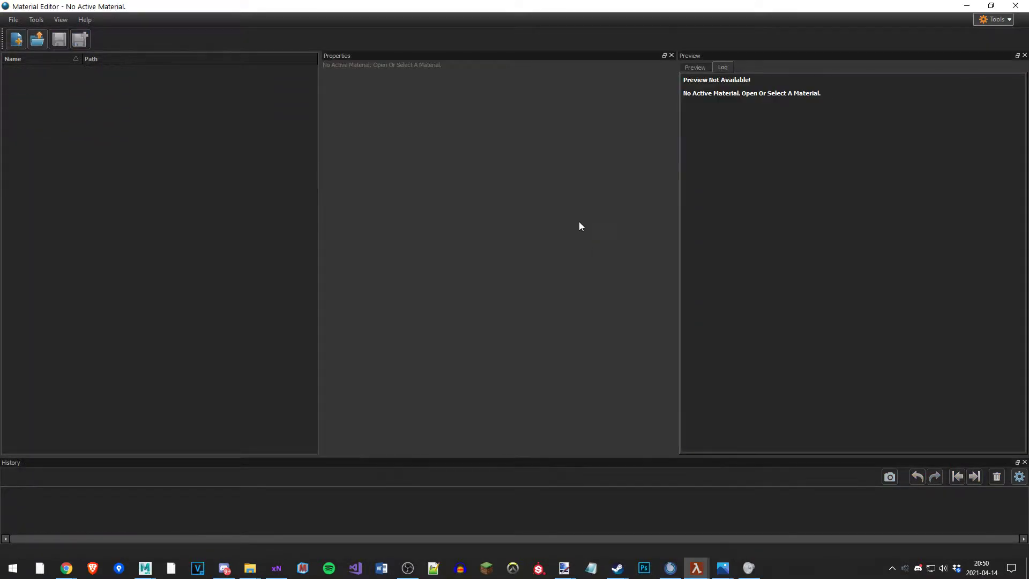
click(14, 20)
click(17, 36)
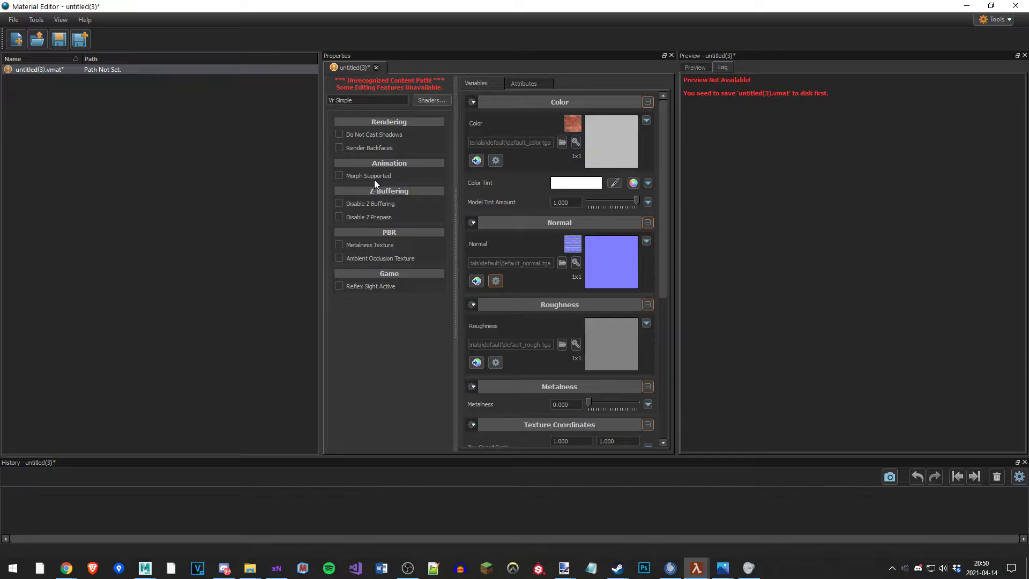
key(ctrl+s)
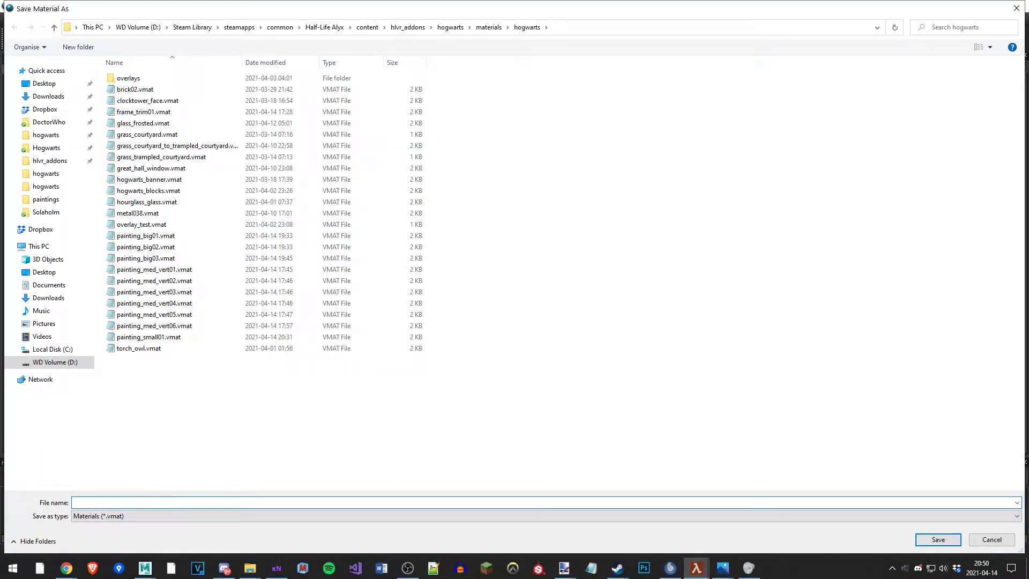
key(Return)
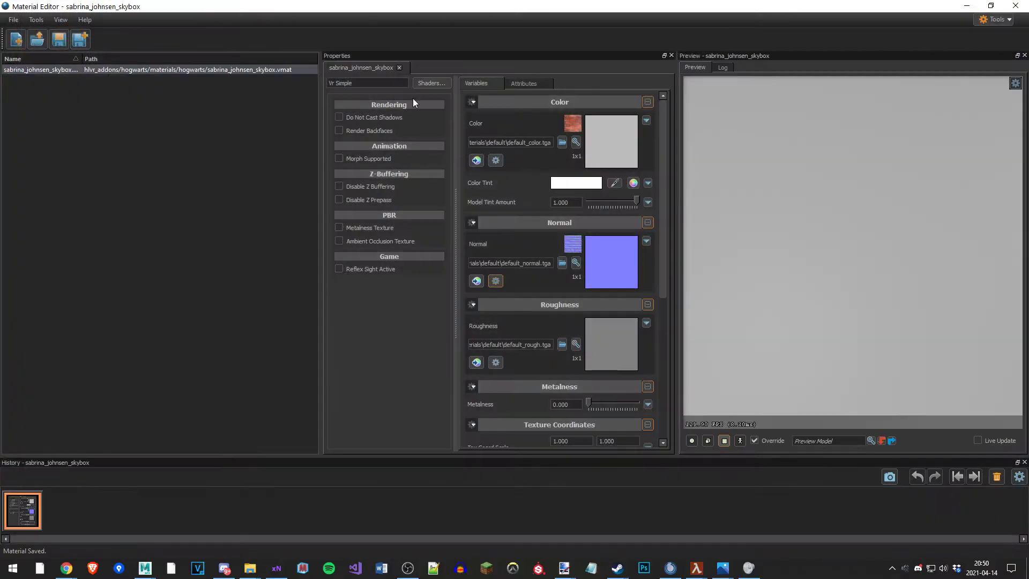
Switch the material's shader to Sky and widen the Properties panel.
click(427, 83)
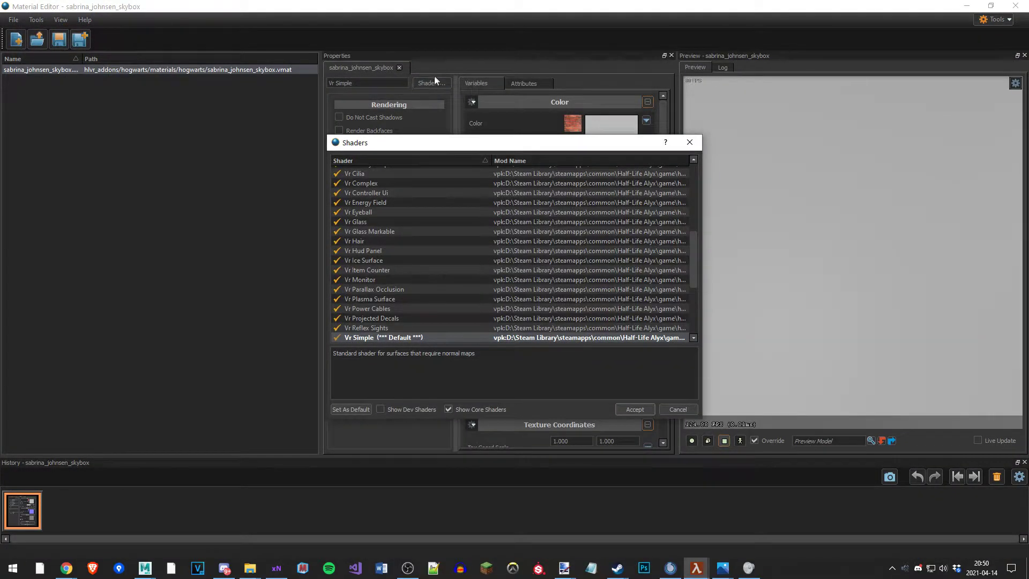
scroll(405, 218, up, 4)
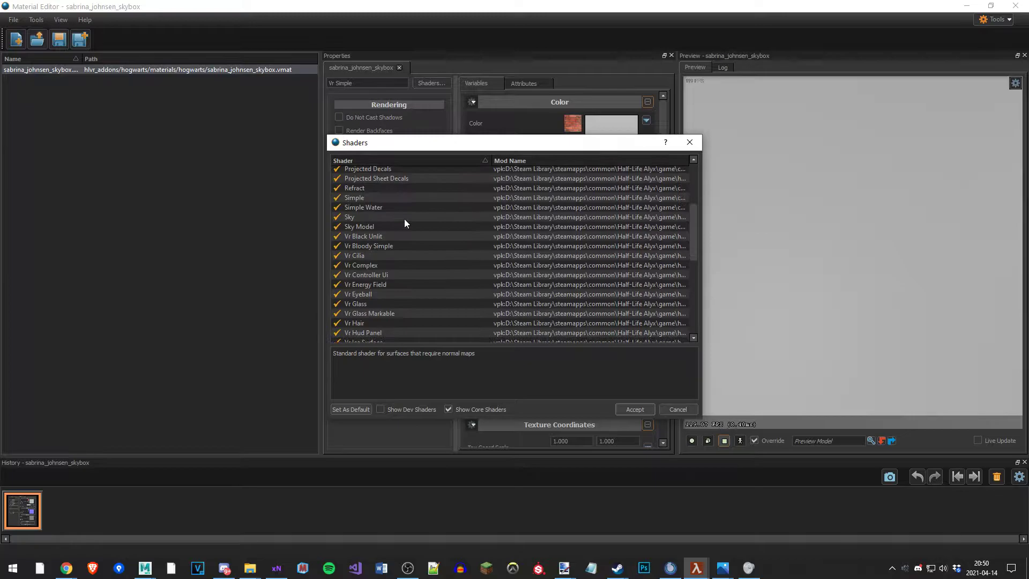
click(348, 244)
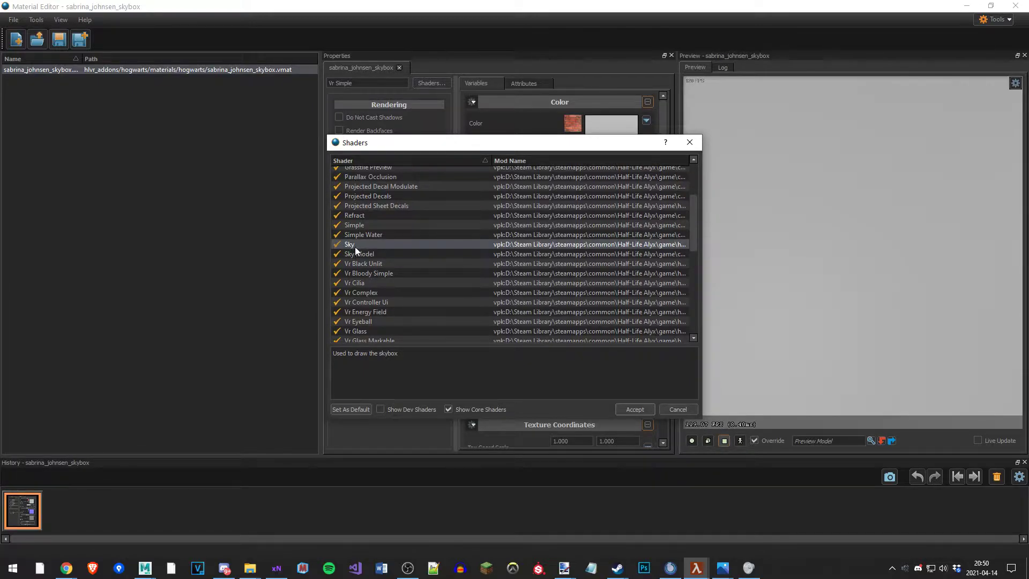
double_click(374, 246)
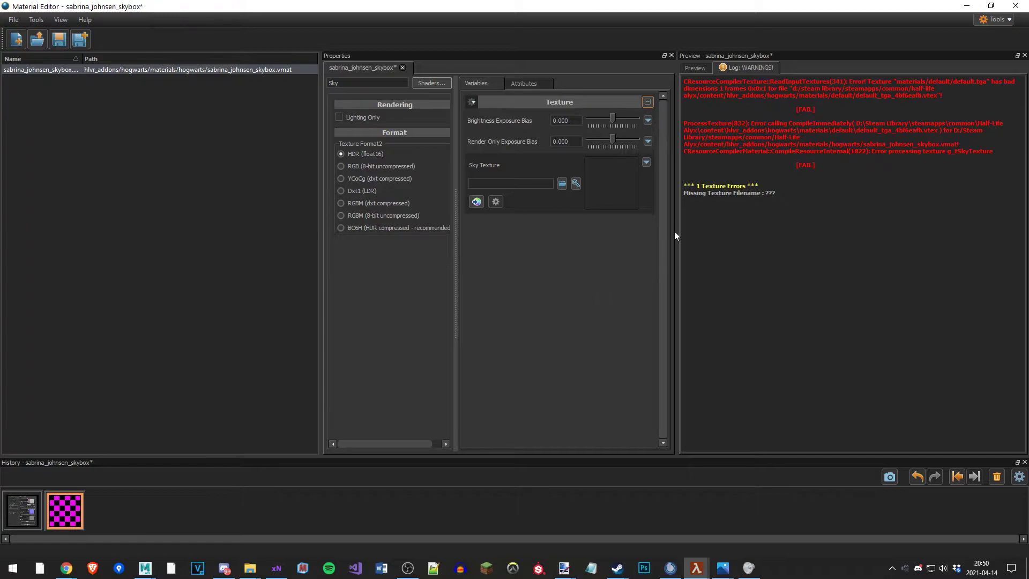
drag(676, 230, 759, 230)
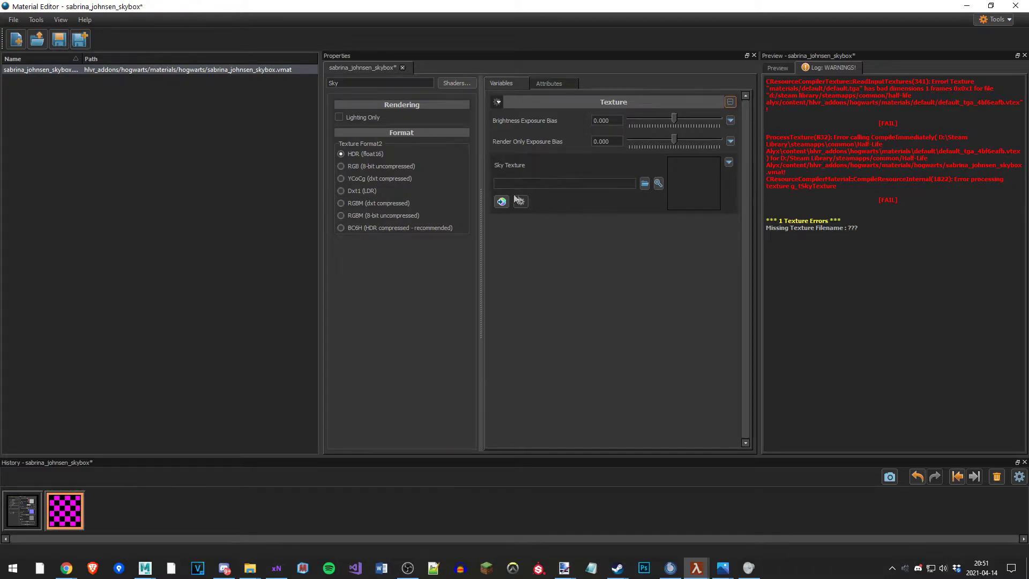
click(645, 185)
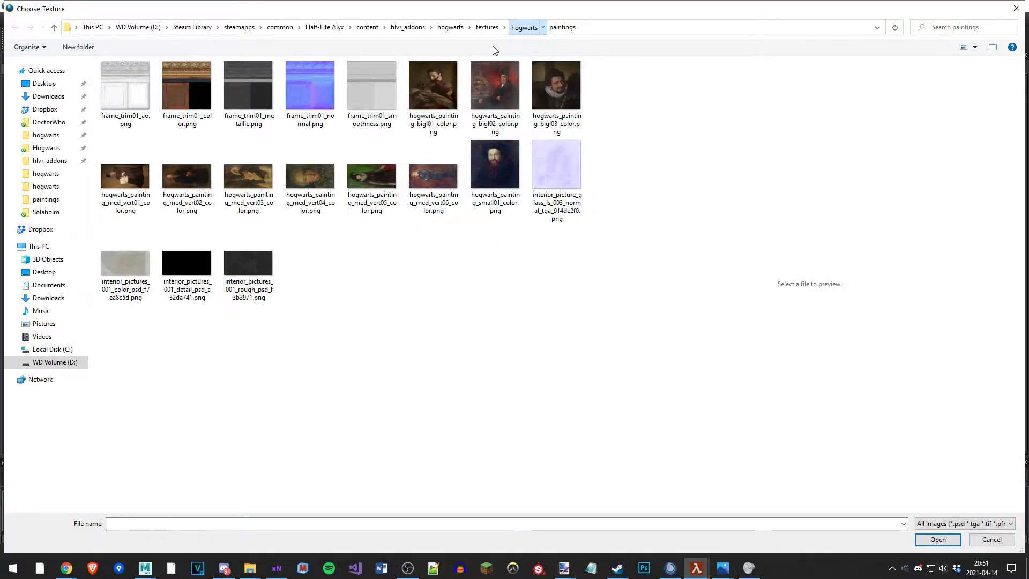
click(524, 26)
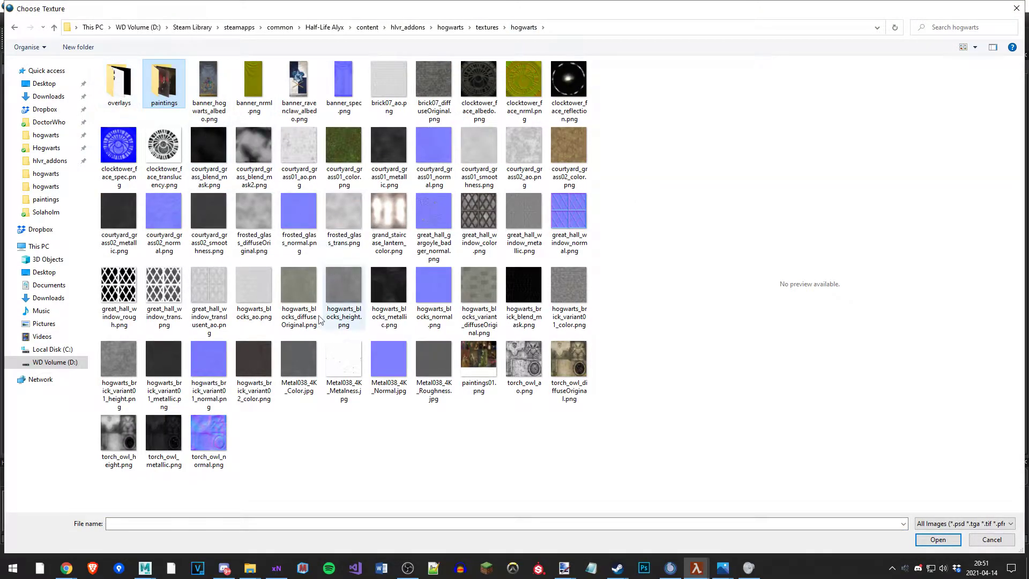
click(487, 27)
click(317, 253)
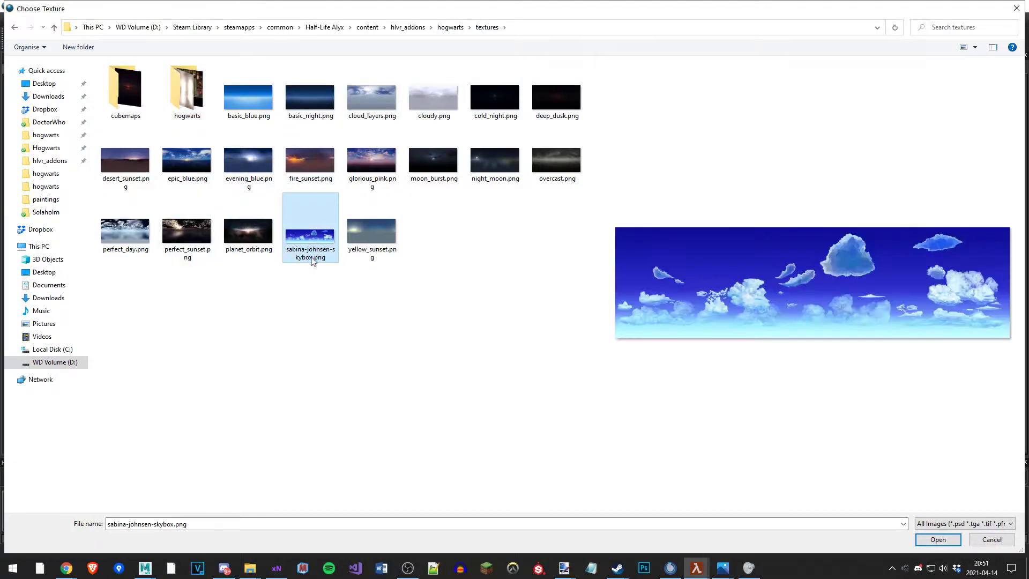
double_click(324, 227)
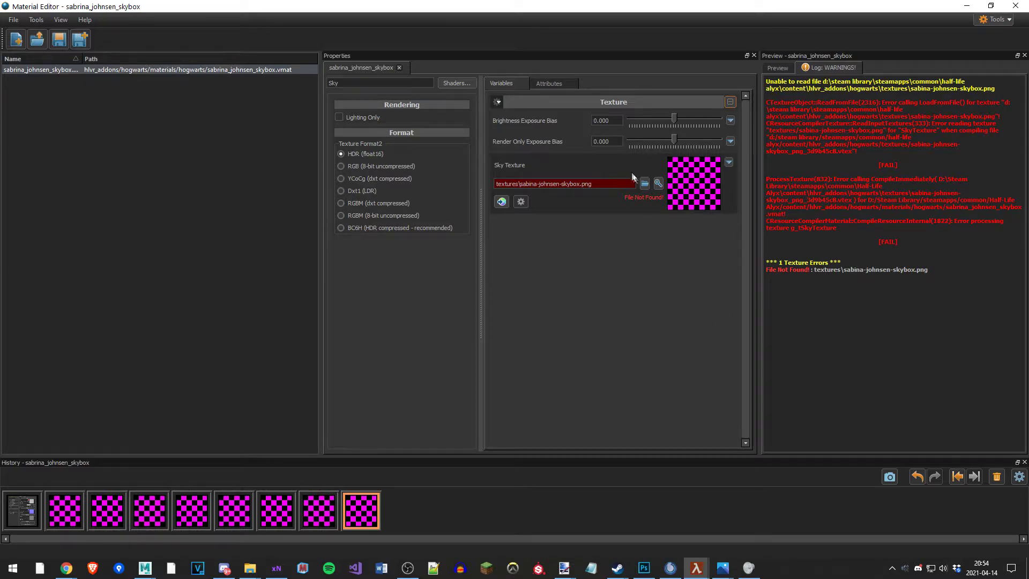
click(646, 187)
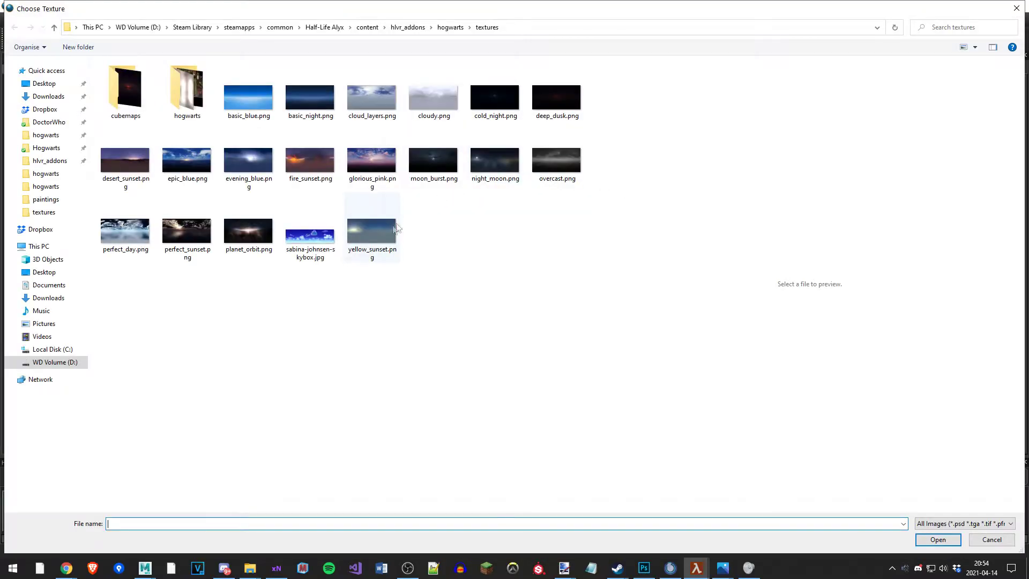
double_click(321, 236)
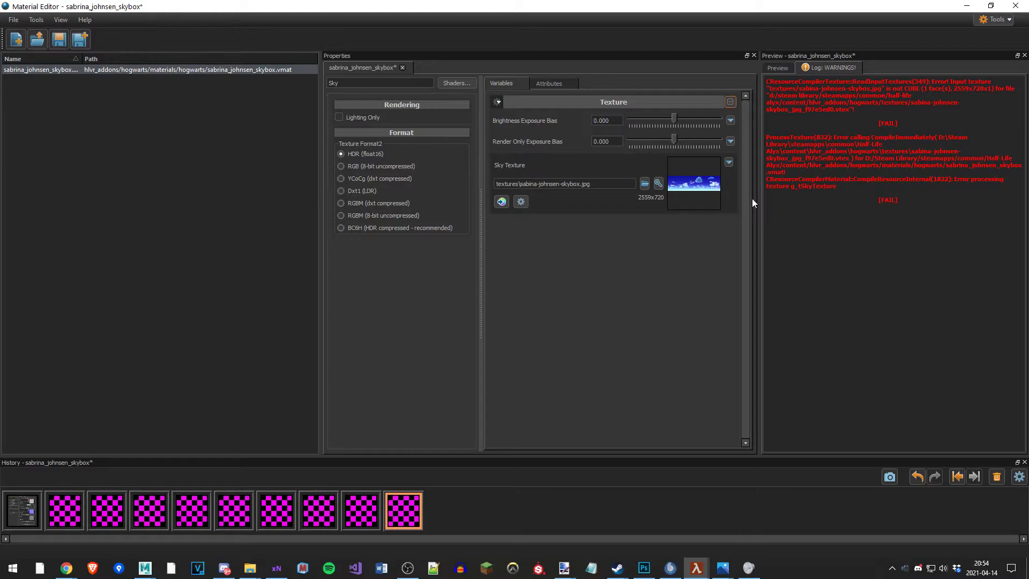
drag(818, 86, 965, 116)
click(973, 204)
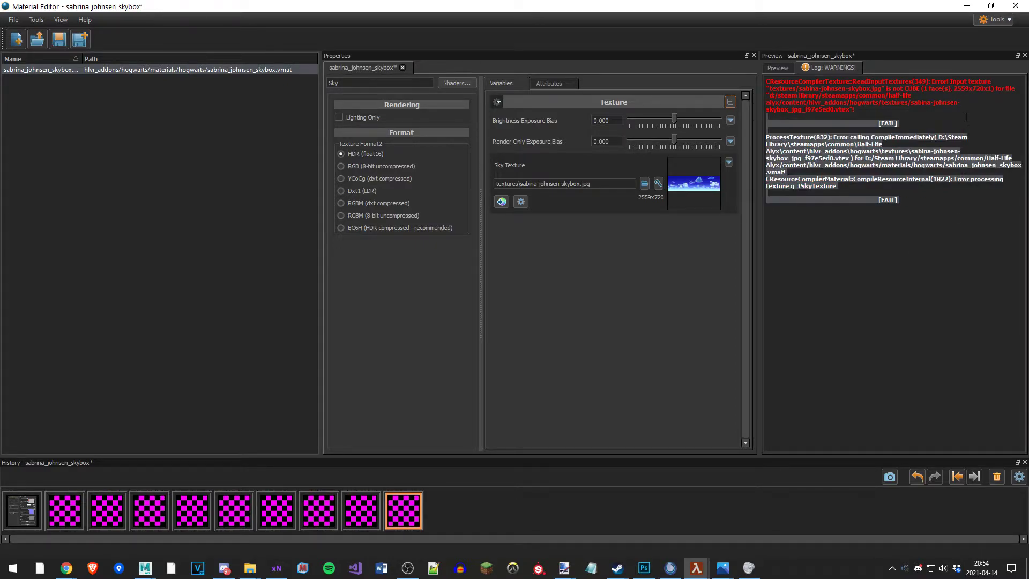
click(981, 100)
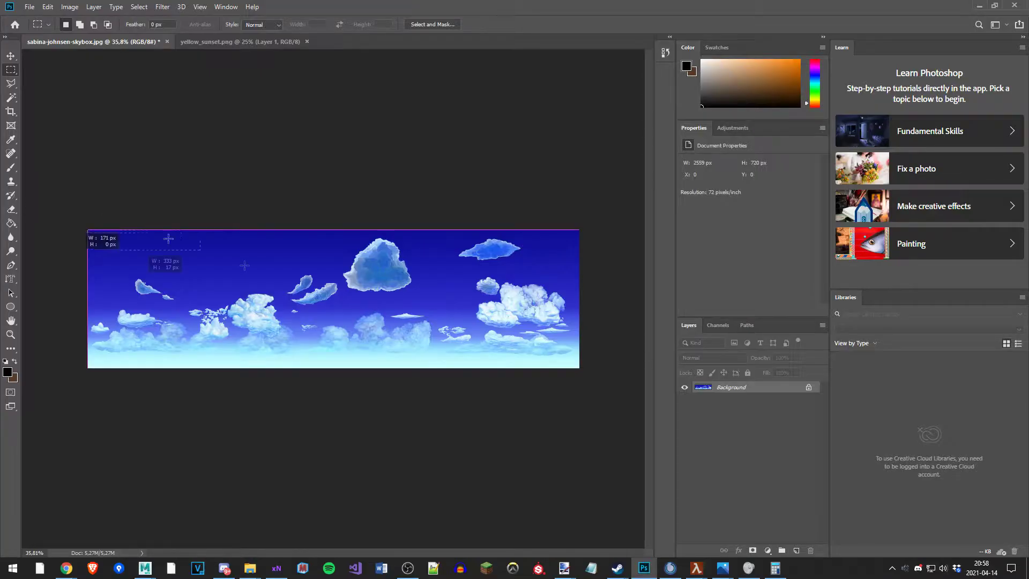
drag(187, 161, 690, 424)
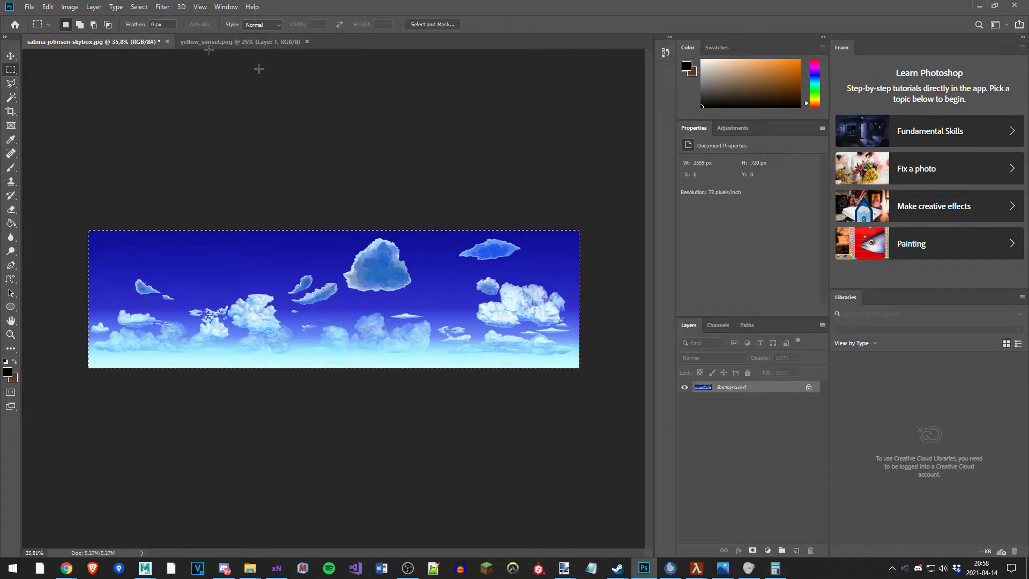
Enter 2048 × 1024 px in Photoshop's Image Size dialog and confirm.
click(70, 8)
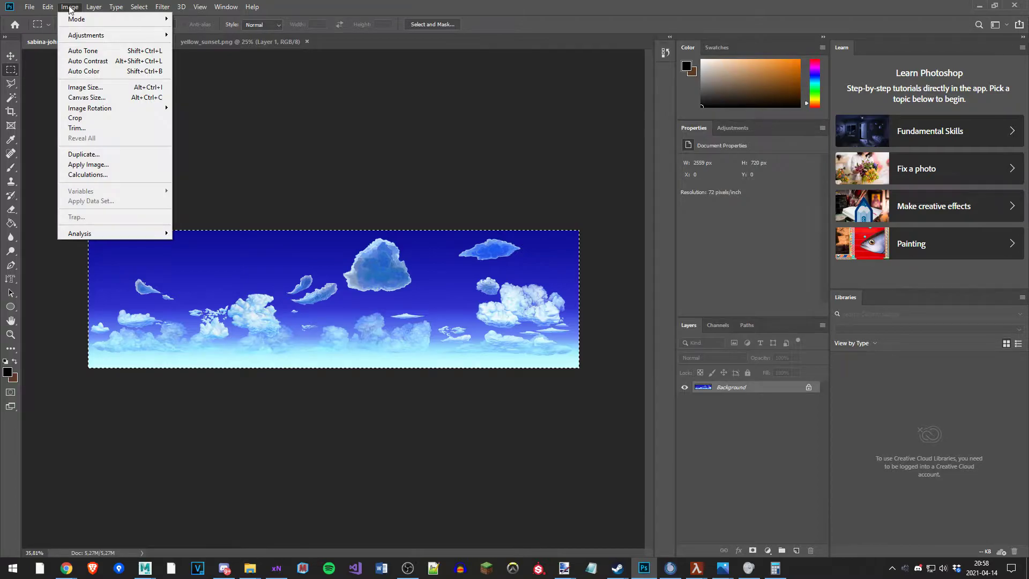
click(81, 85)
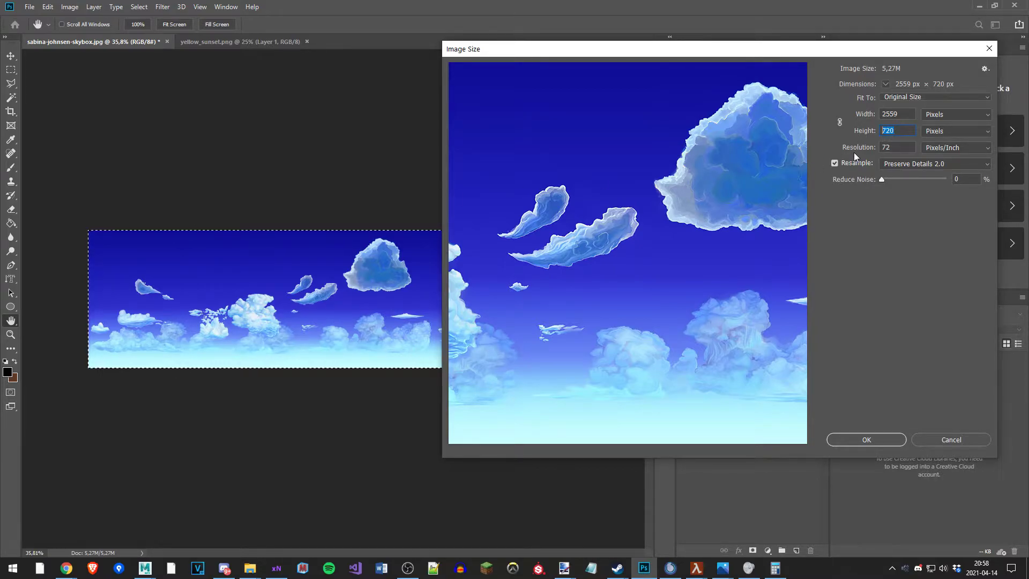
text(1024)
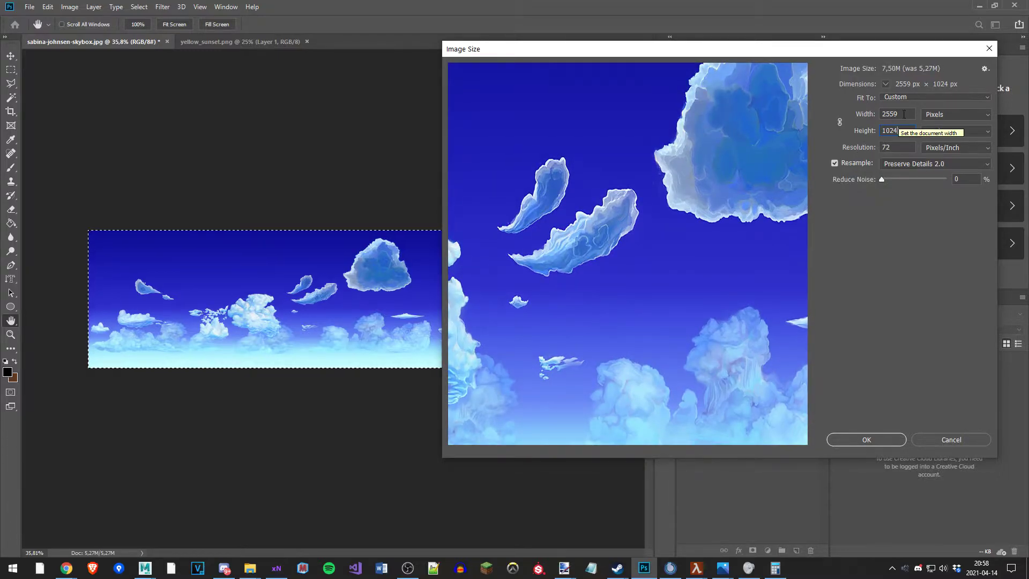
key(shift+Tab)
text(20)
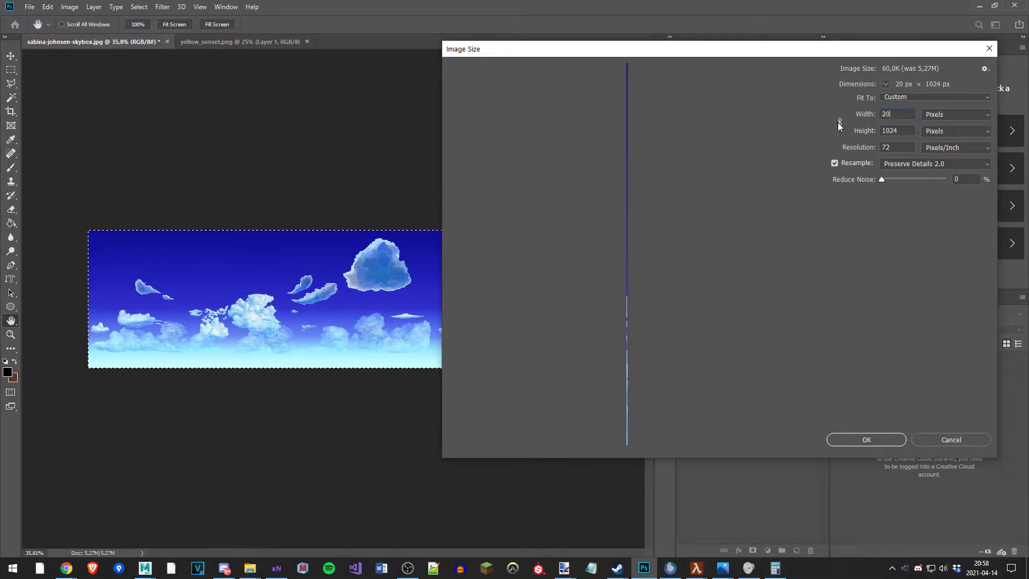
text(48)
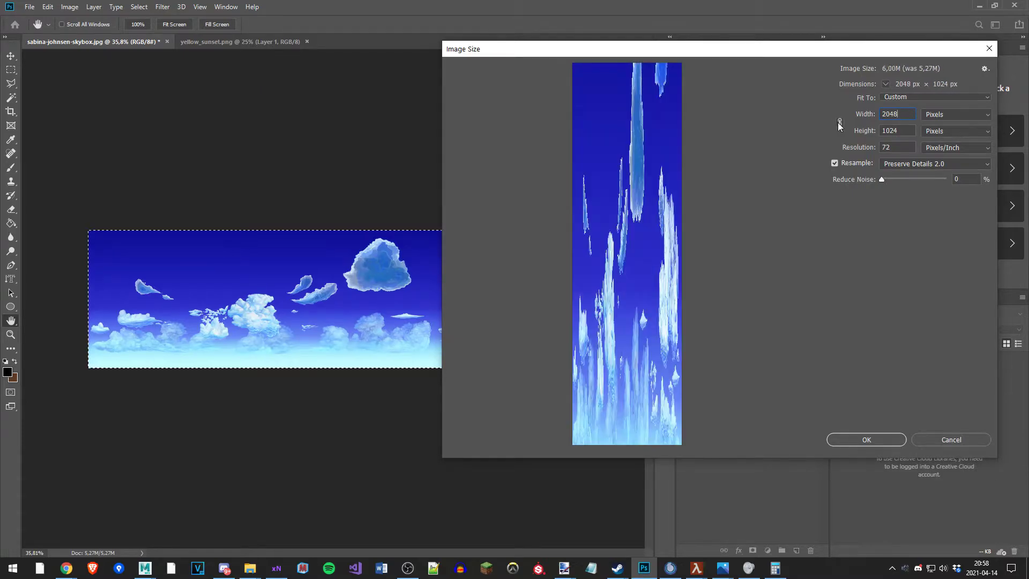
click(883, 438)
Clear and restore the sky image, then select and deselect the whole canvas.
key(m)
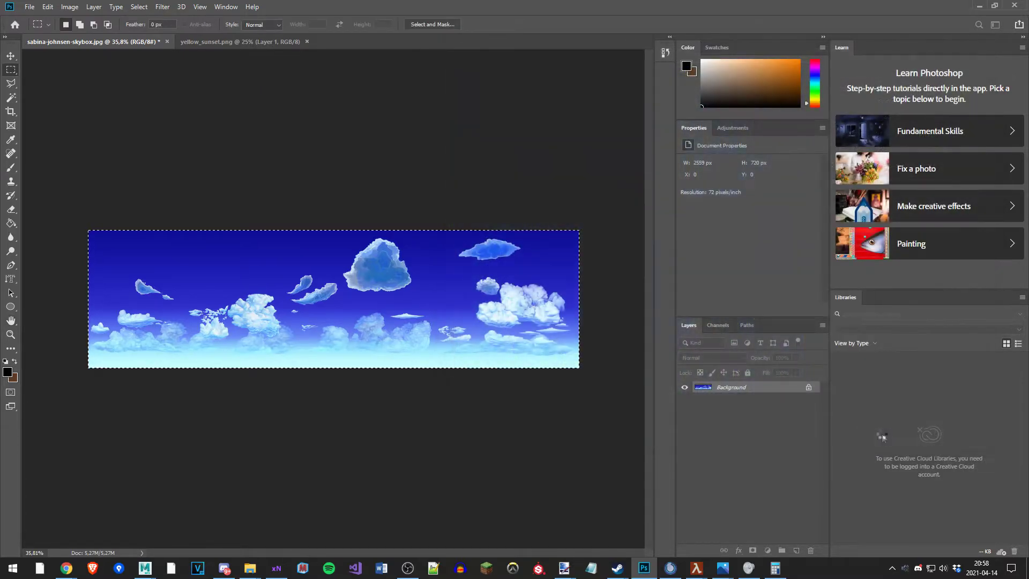
key(Delete)
key(ctrl+z)
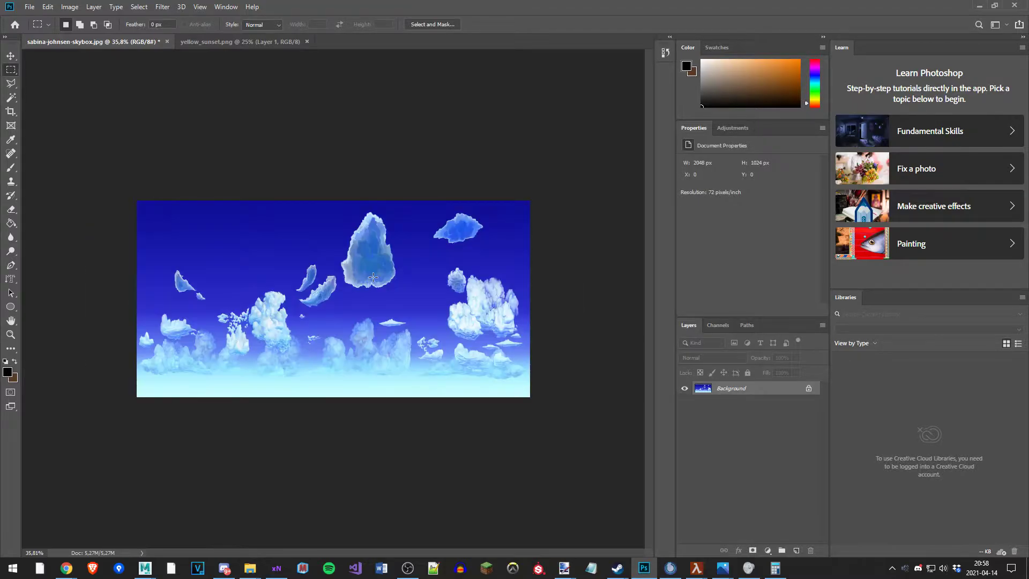
alt+scroll(372, 277, down, 1)
alt+scroll(354, 294, up, 3)
alt+scroll(342, 307, down, 1)
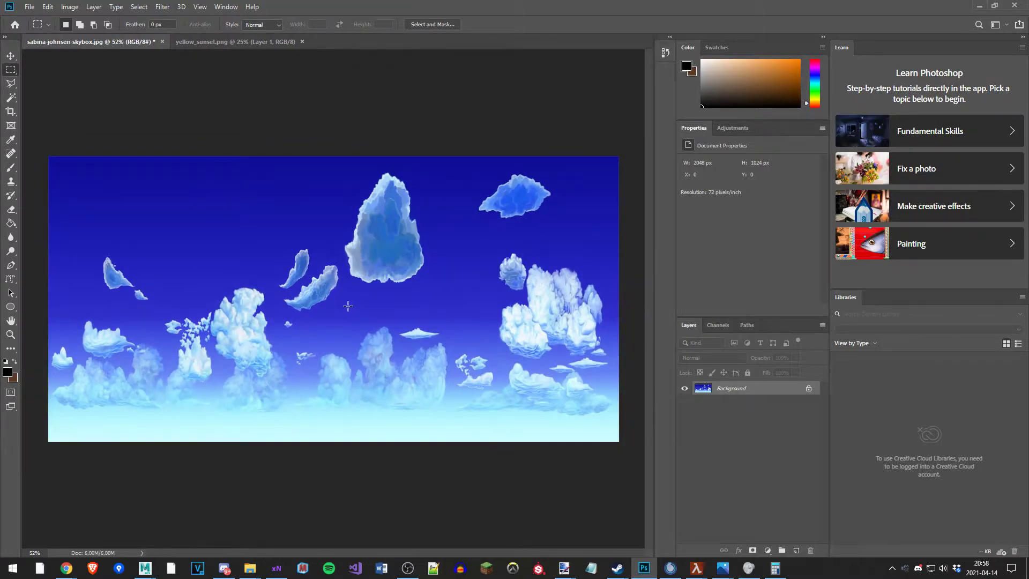
key(ctrl+a)
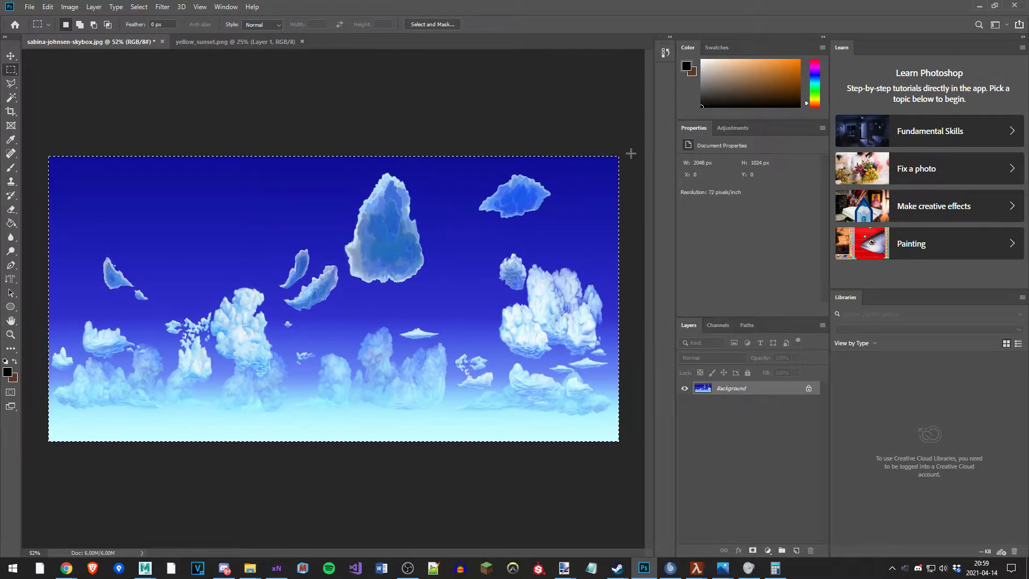
click(633, 137)
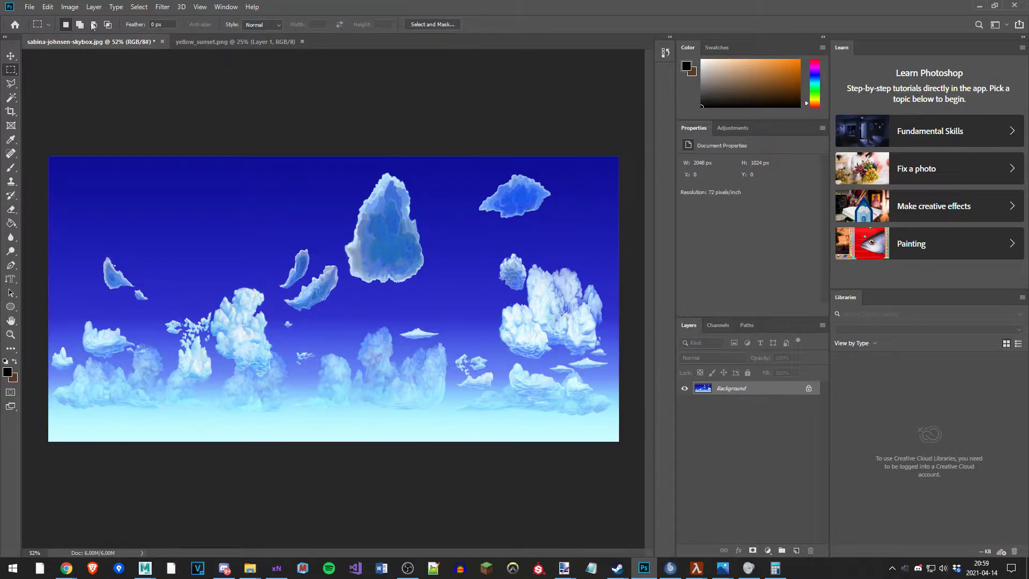
Quick Export the sky image as a PNG into the hogwarts textures folder.
click(28, 8)
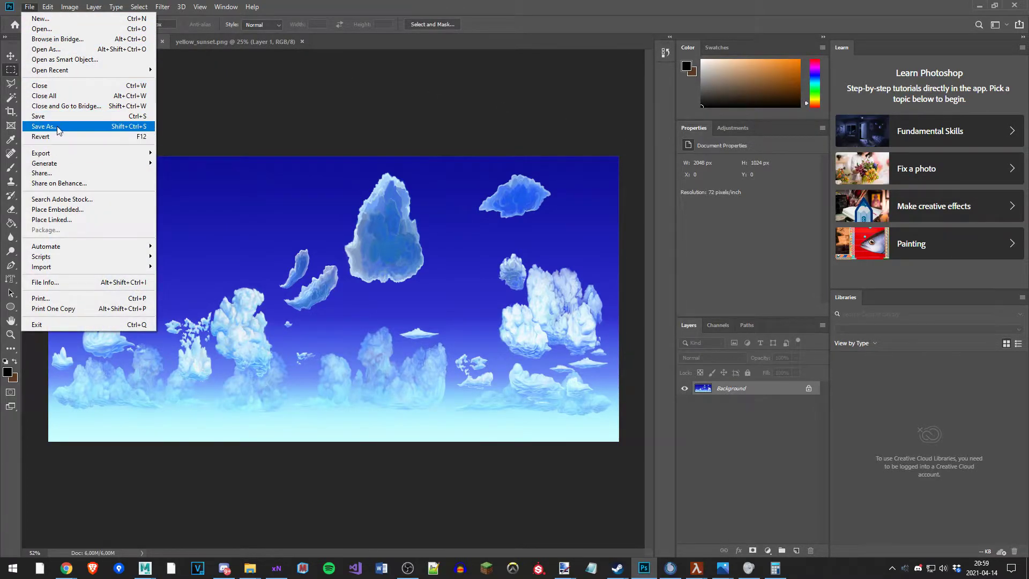
mouse_move(58, 156)
click(192, 153)
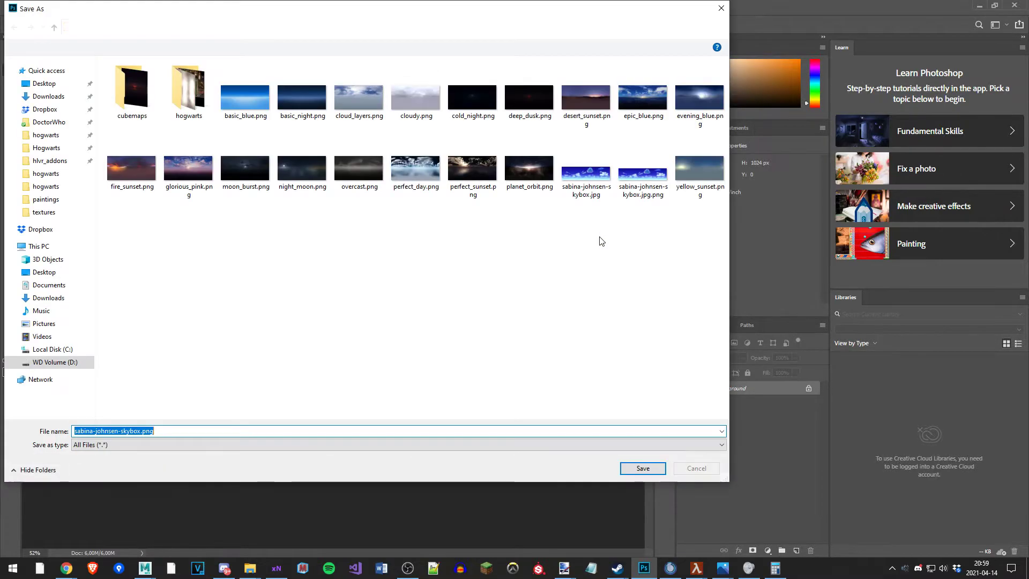
click(647, 182)
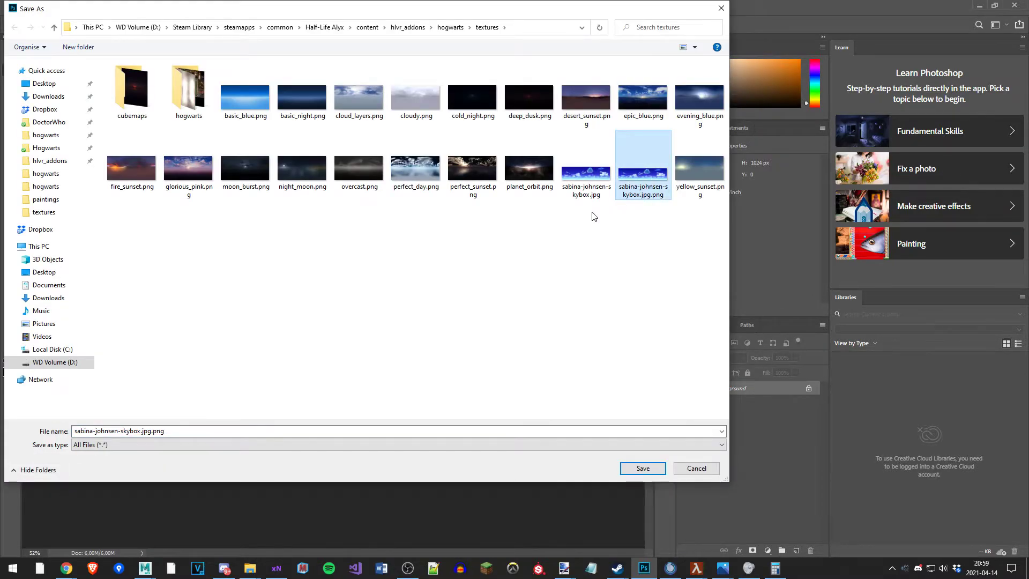
click(161, 431)
click(153, 431)
key(BackSpace)
key(BackSpace)
key(BackSpace)
key(BackSpace)
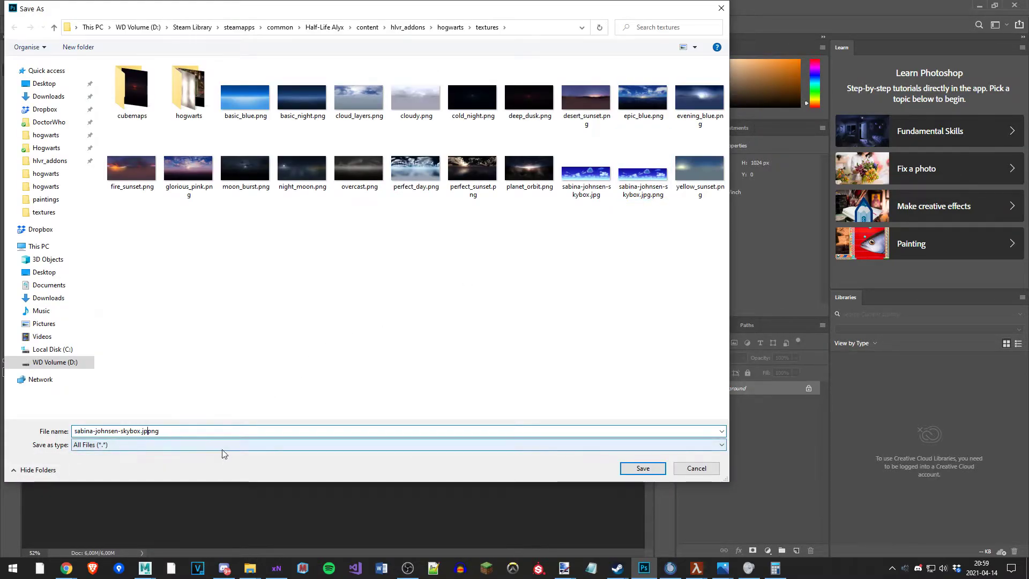
Correct the export file name to end in .png and save the PNG.
click(586, 172)
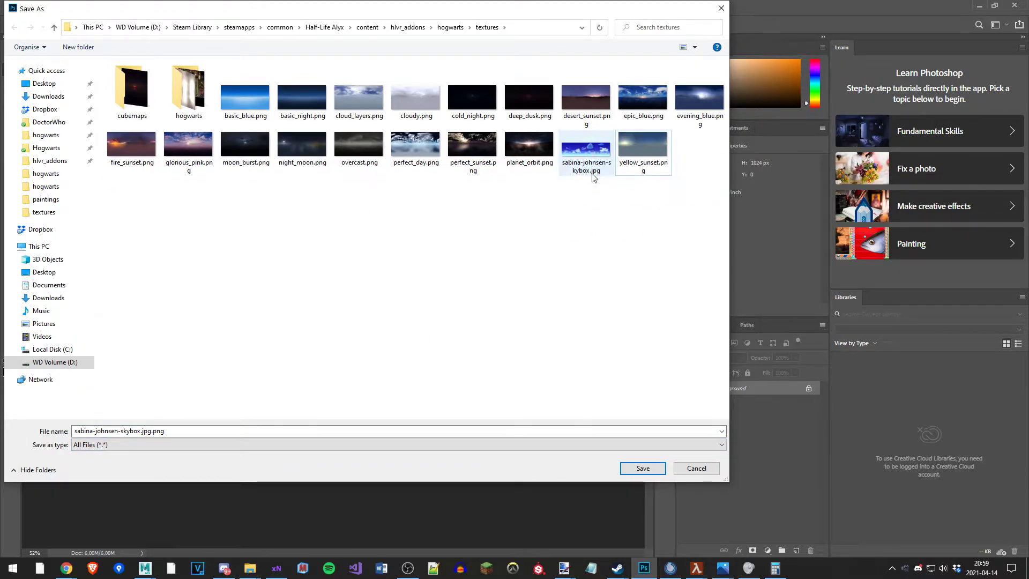
click(150, 432)
drag(154, 433, 143, 440)
text(pn)
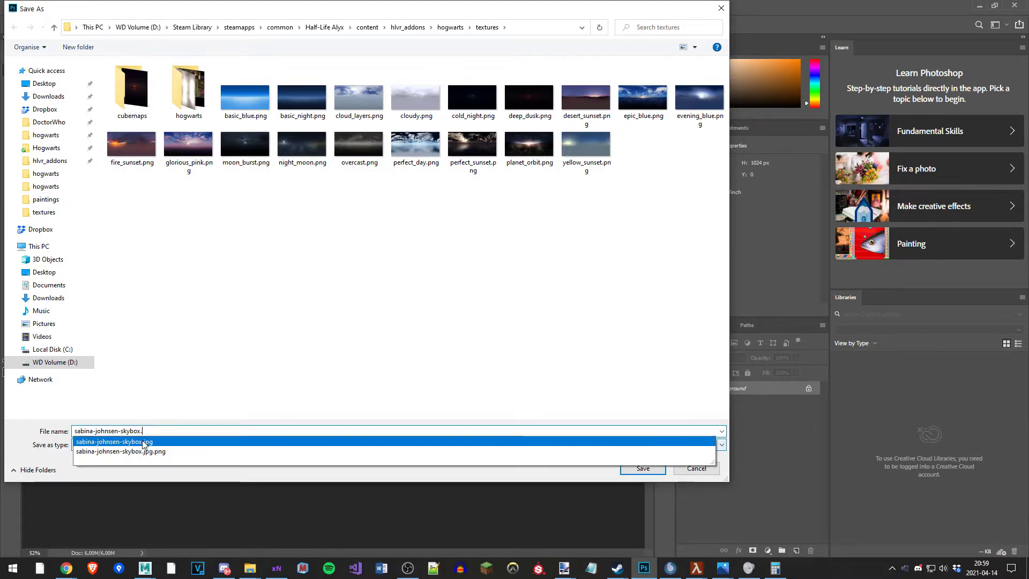
key(Escape)
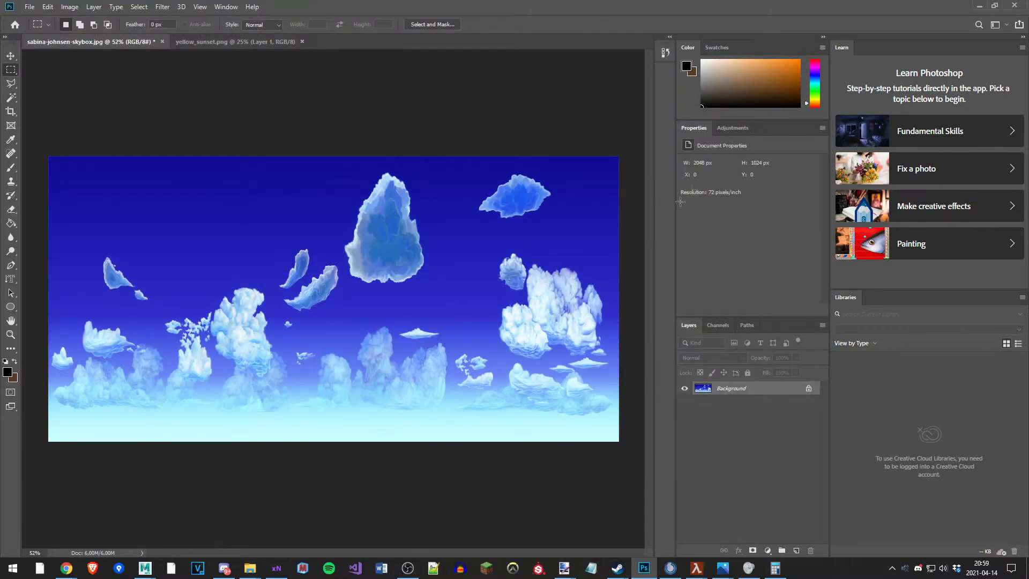
key(alt+Tab)
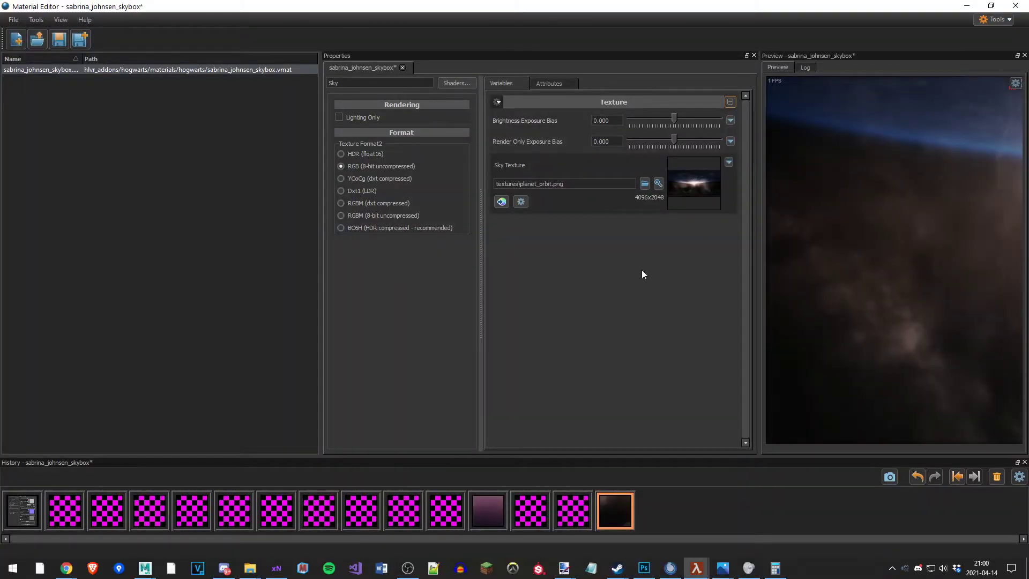
Assign the new skybox PNG as Sky Texture and check the log errors.
click(645, 185)
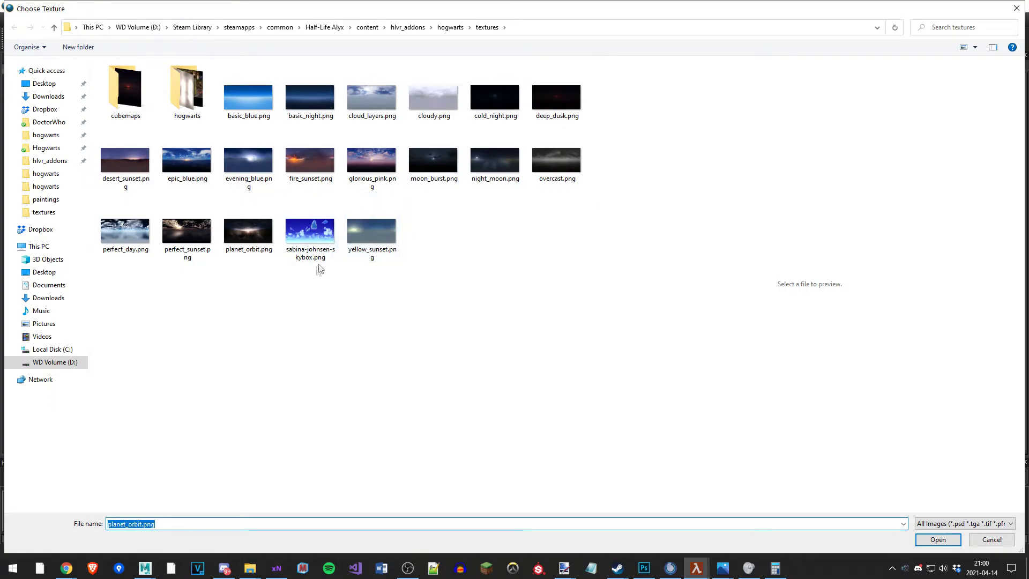
double_click(315, 230)
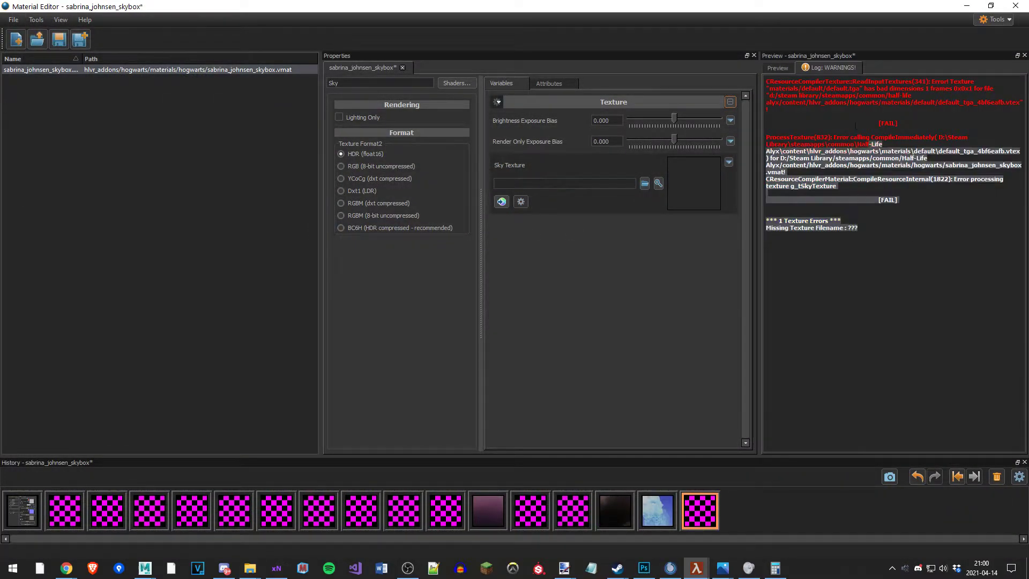
drag(869, 144, 857, 228)
click(925, 236)
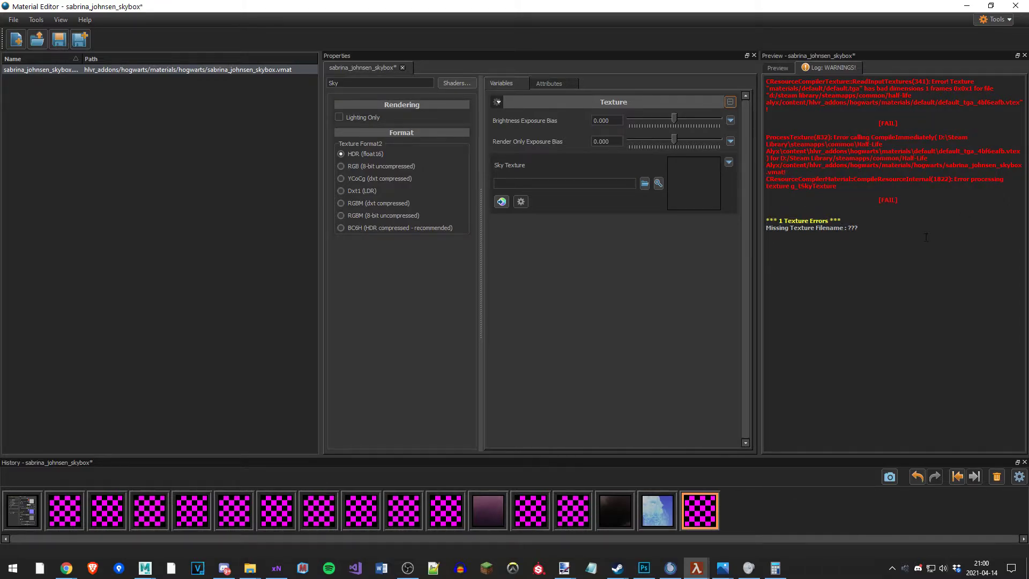
Set Texture Format to RGB 8-bit uncompressed, reassign the cloud PNG, and save the material.
click(361, 166)
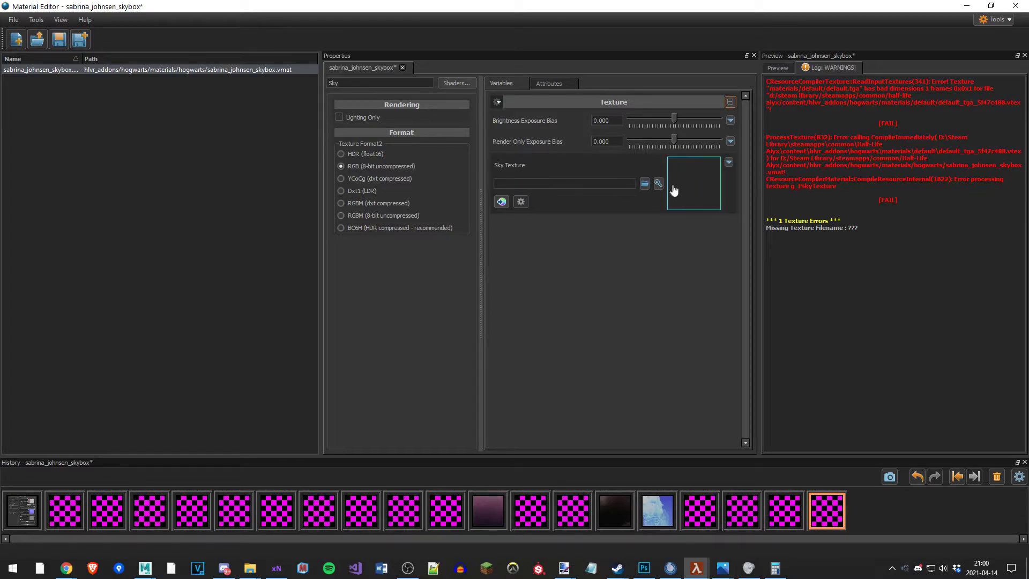
click(644, 184)
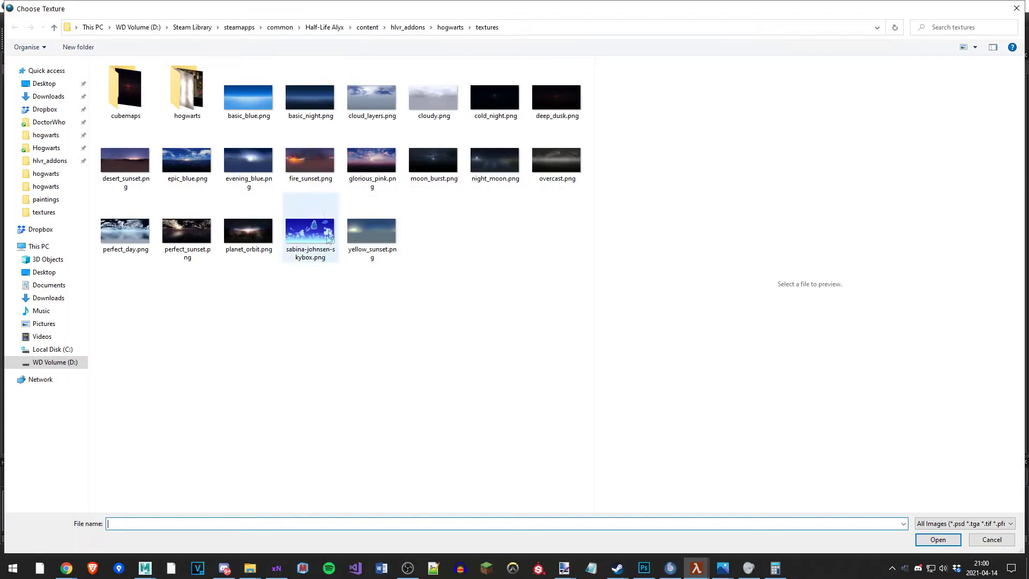
double_click(310, 232)
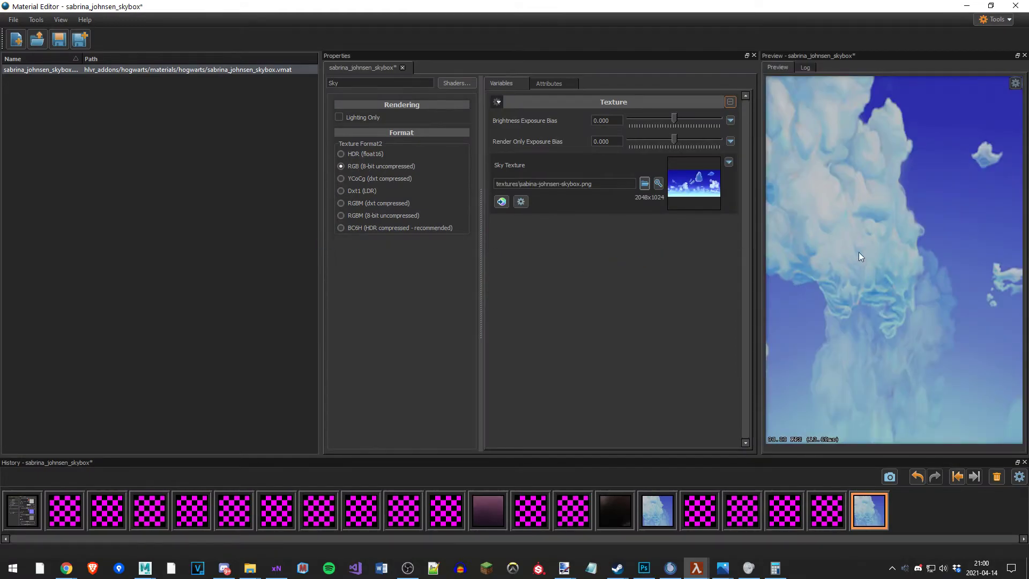
drag(858, 256, 859, 256)
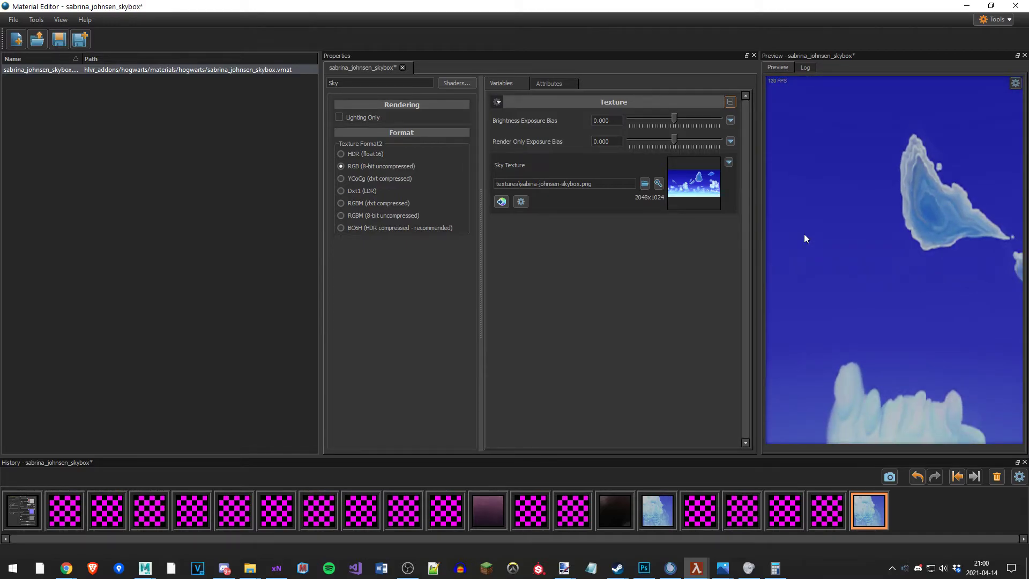
key(ctrl+s)
Select the env_sky entity in the hogwarts map and open its properties.
click(967, 8)
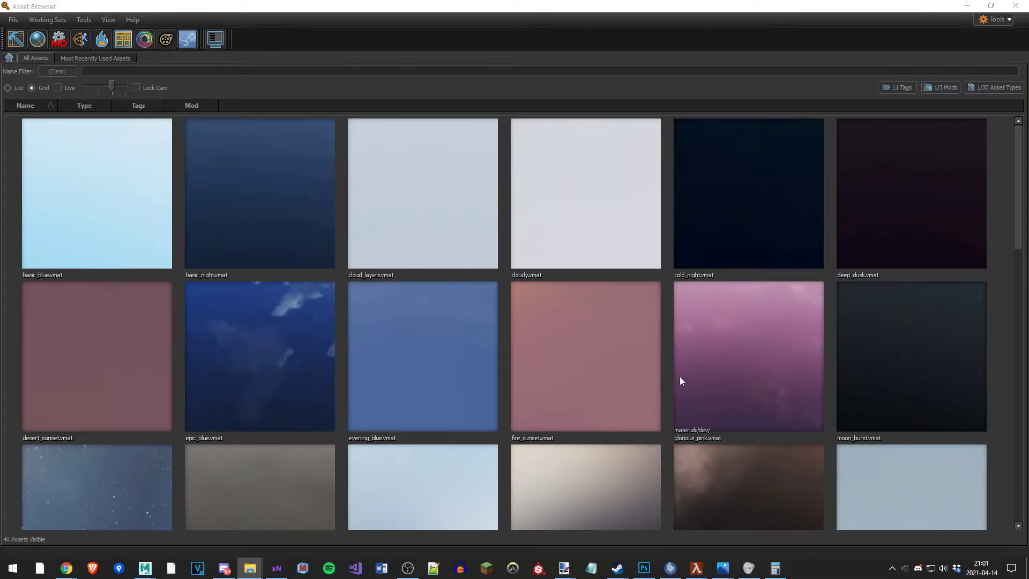
key(alt+Tab)
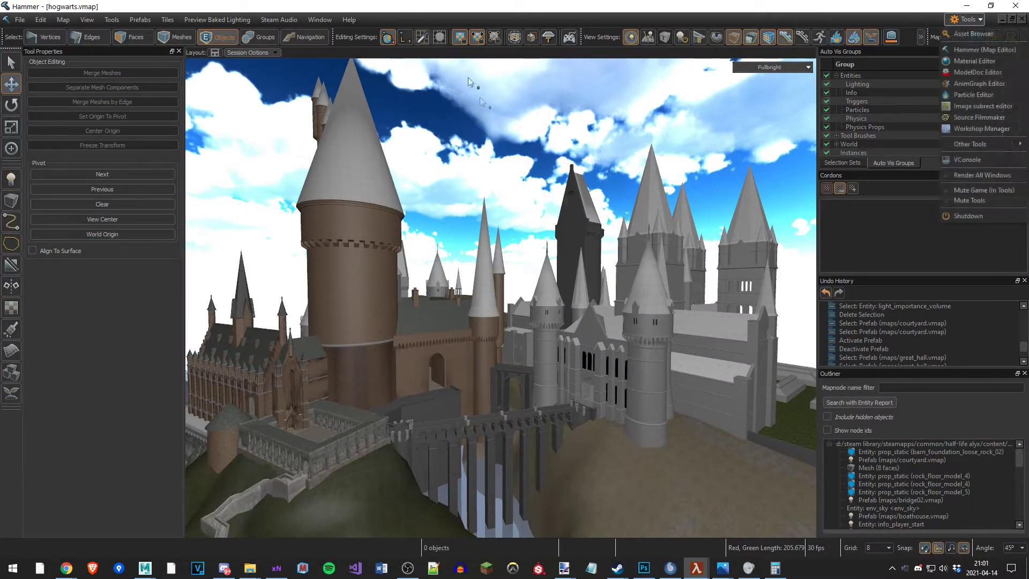
right_drag(467, 77, 632, 56)
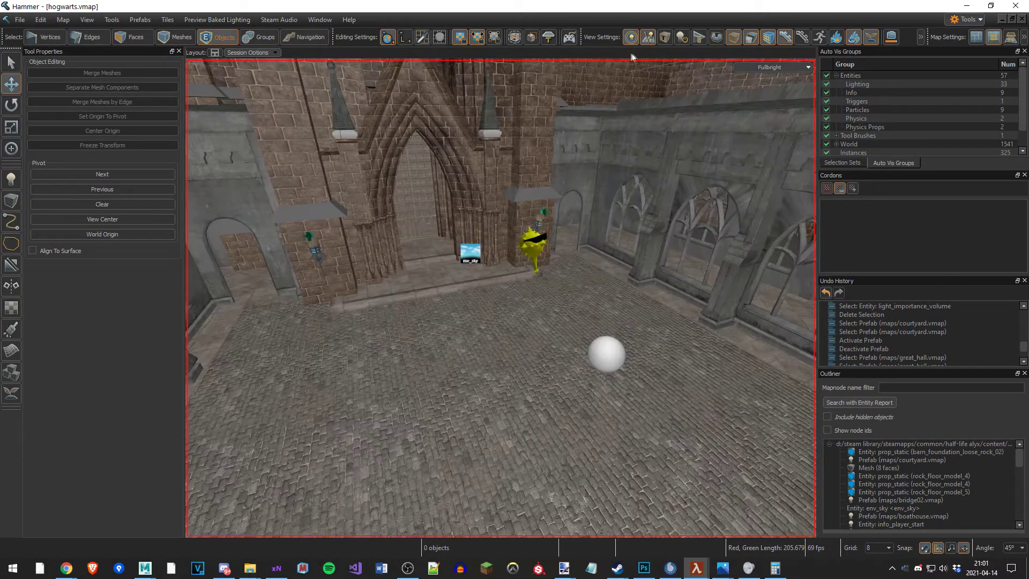
click(469, 257)
scroll(475, 254, up, 5)
key(alt+Return)
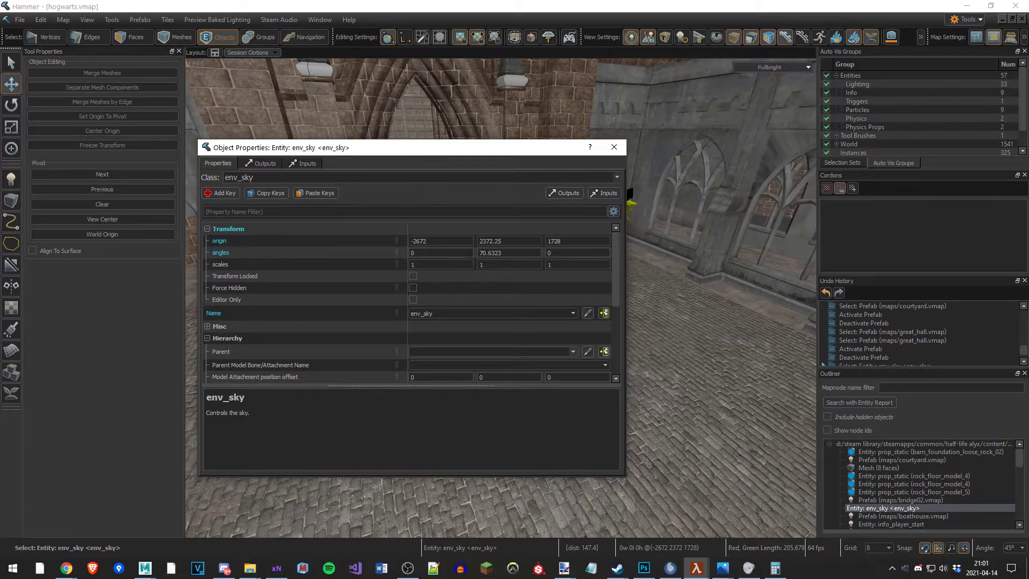
scroll(500, 284, down, 4)
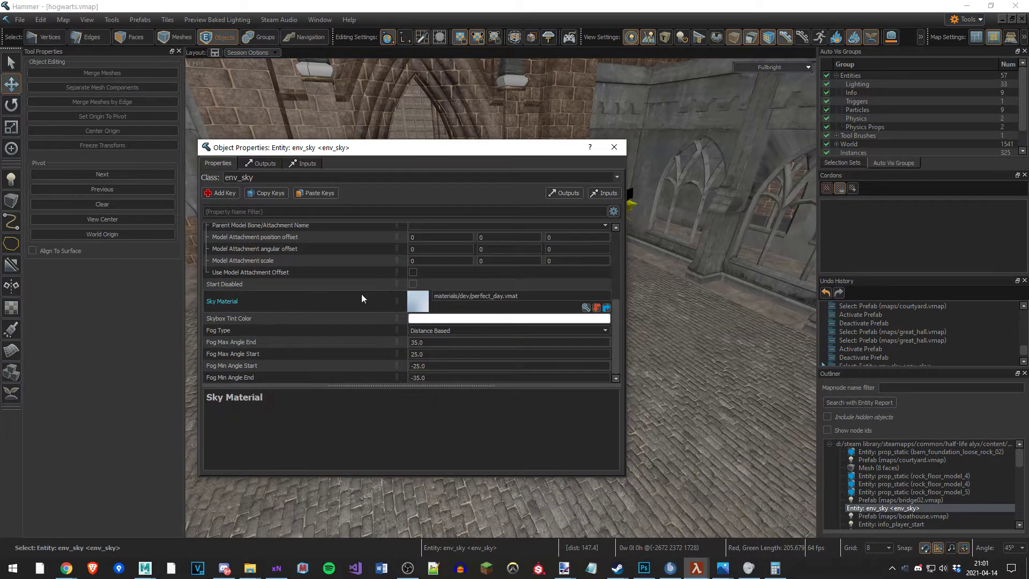
scroll(422, 270, up, 5)
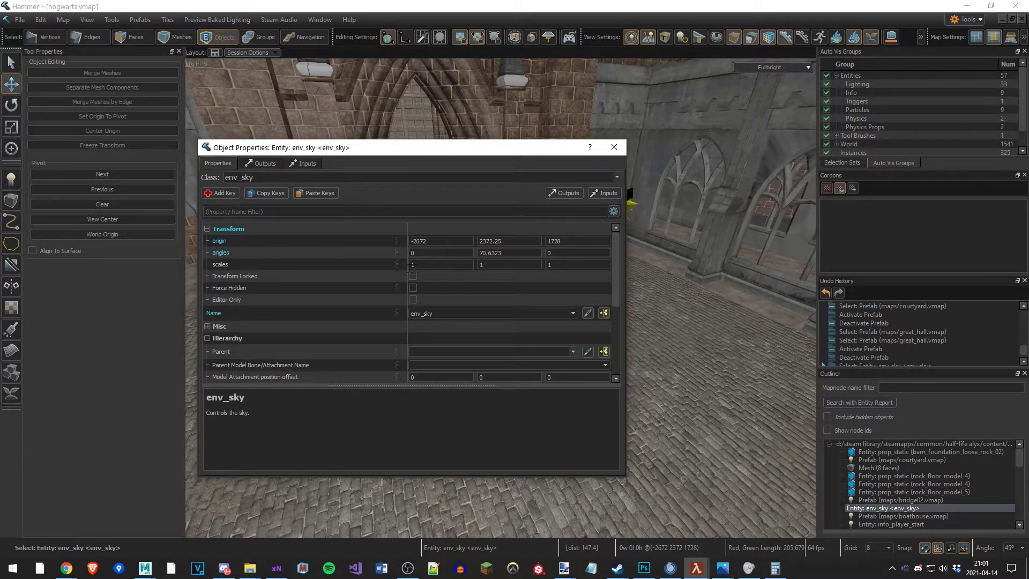
scroll(412, 269, down, 5)
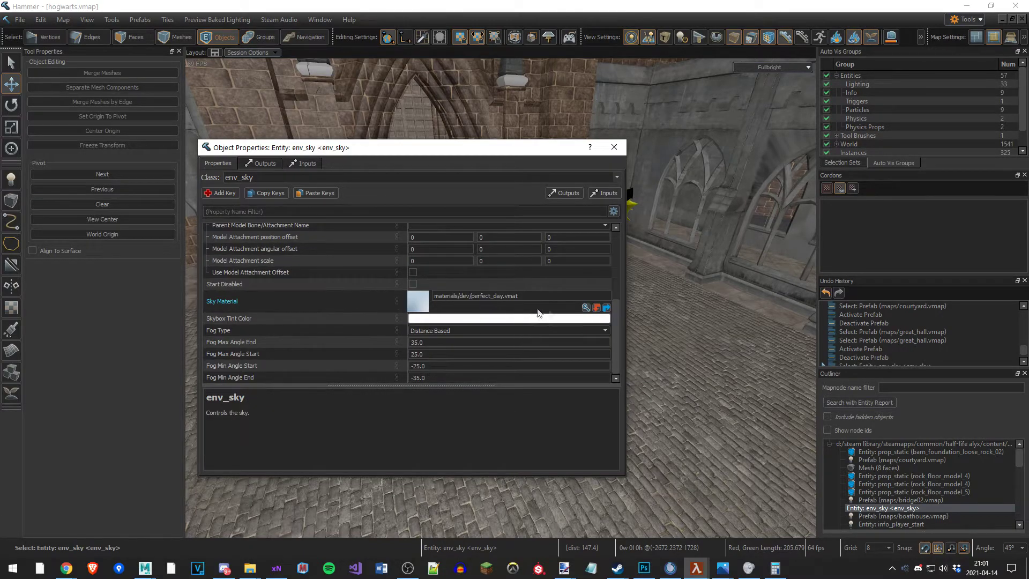
click(585, 308)
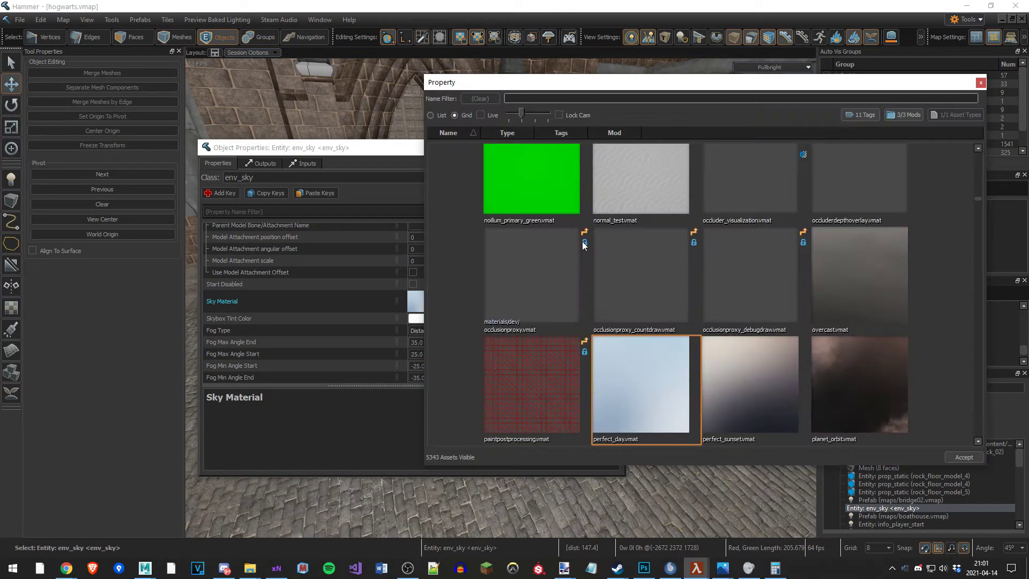
click(902, 117)
click(857, 130)
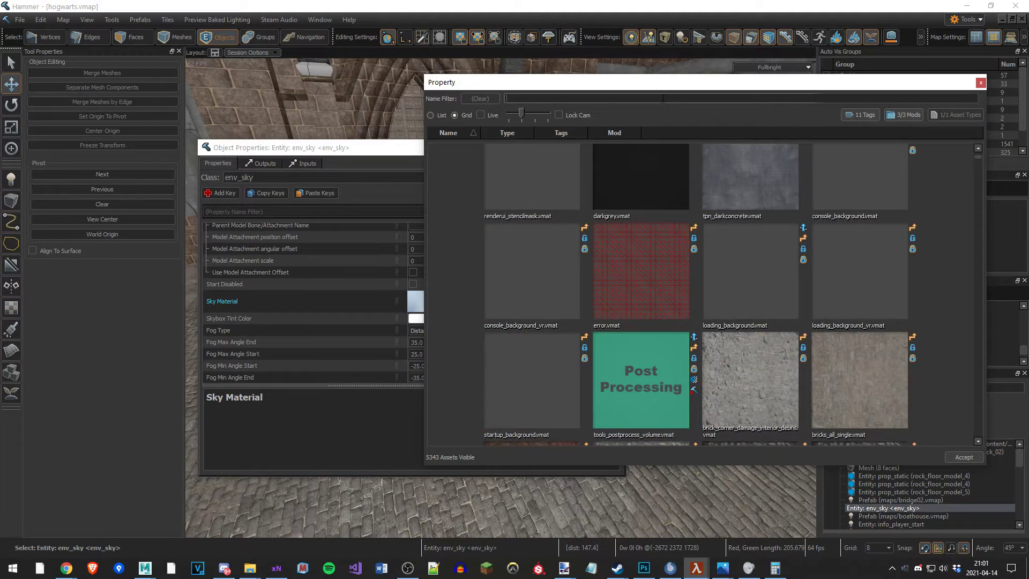
click(663, 98)
text(sabrin)
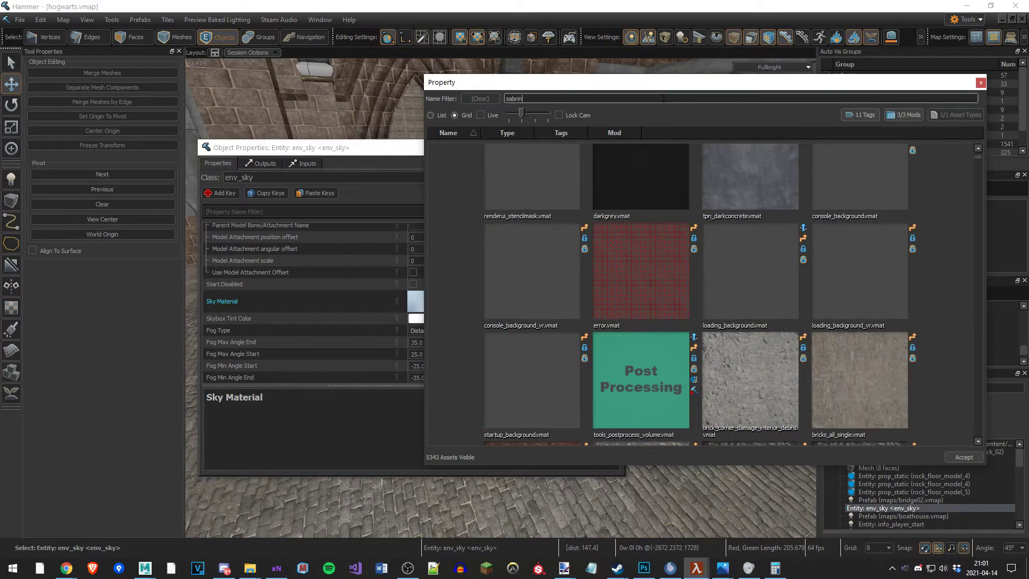
text(a)
click(493, 218)
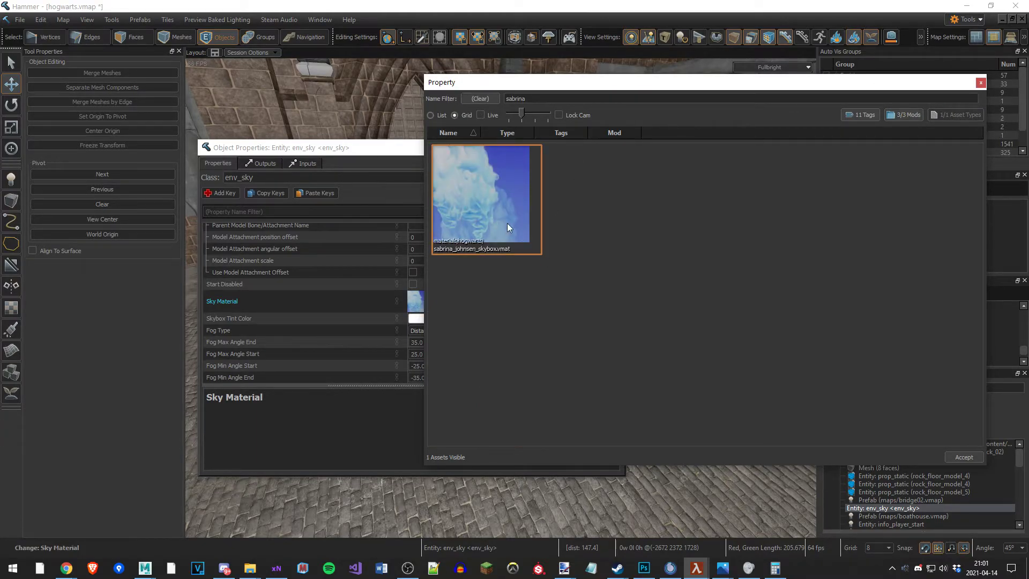
double_click(507, 223)
key(f)
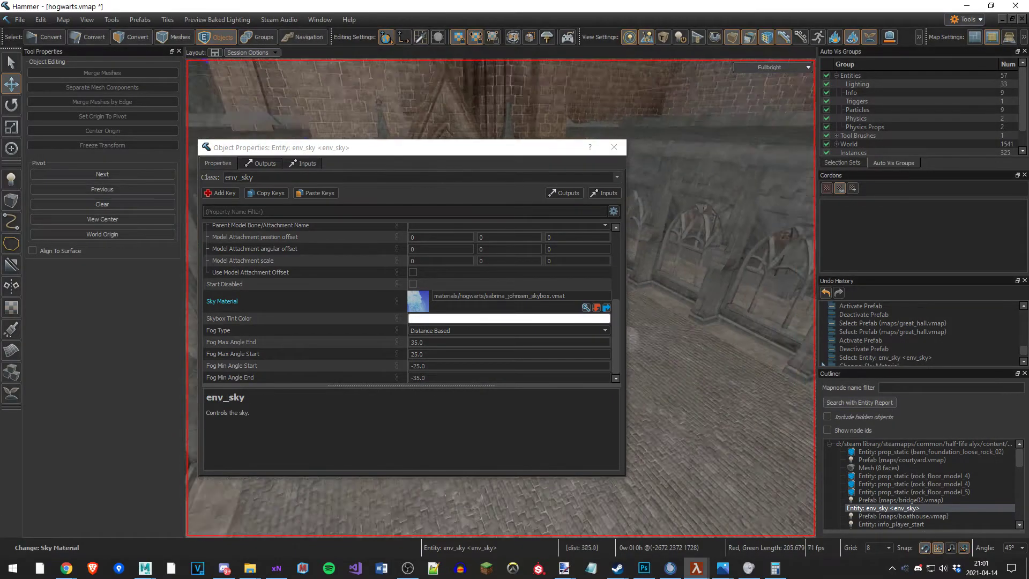
click(613, 146)
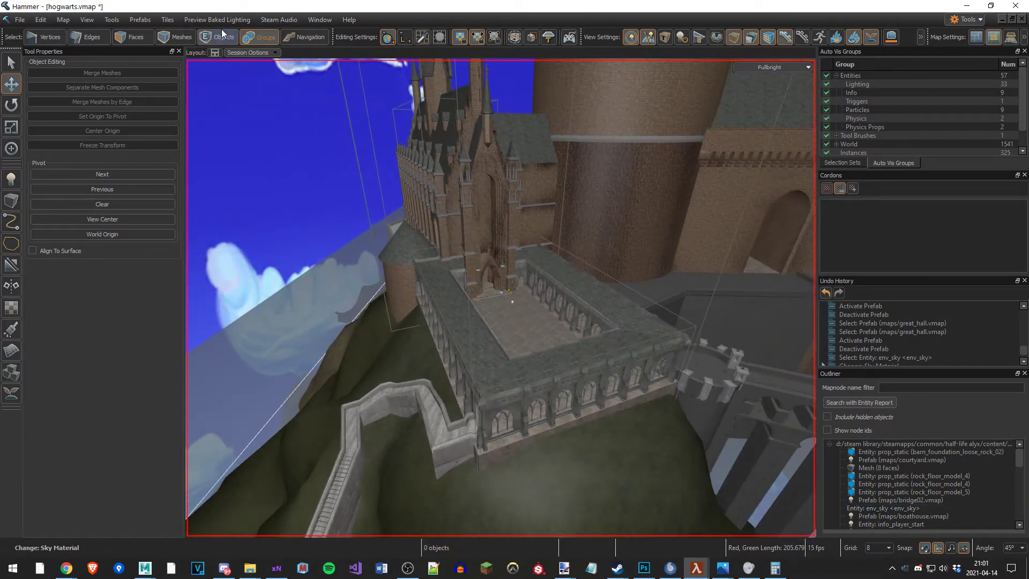
Switch the 3D viewport shading from Fullbright to All Lighting over the castle.
key(Escape)
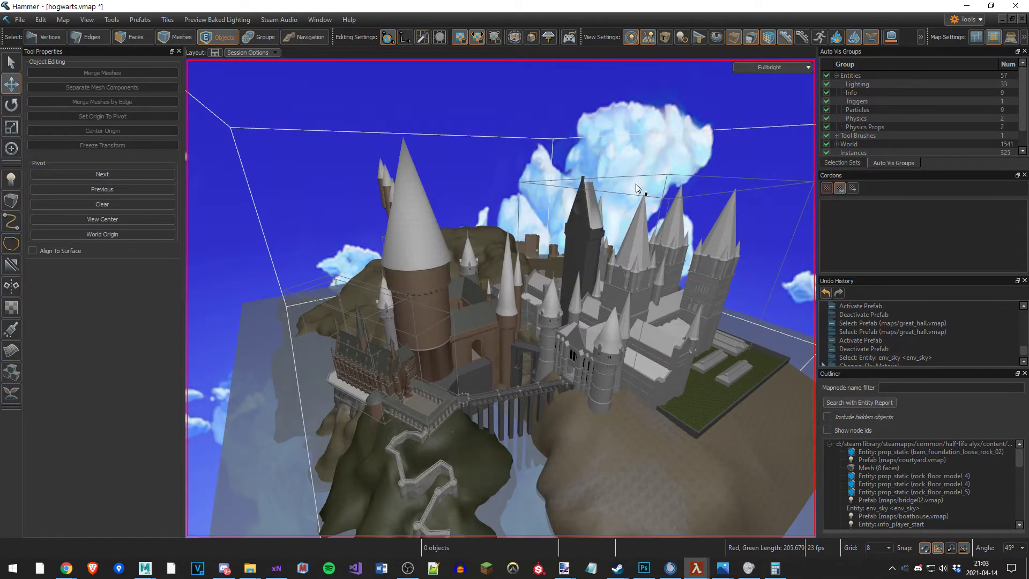
right_drag(637, 187, 500, 298)
scroll(500, 298, up, 5)
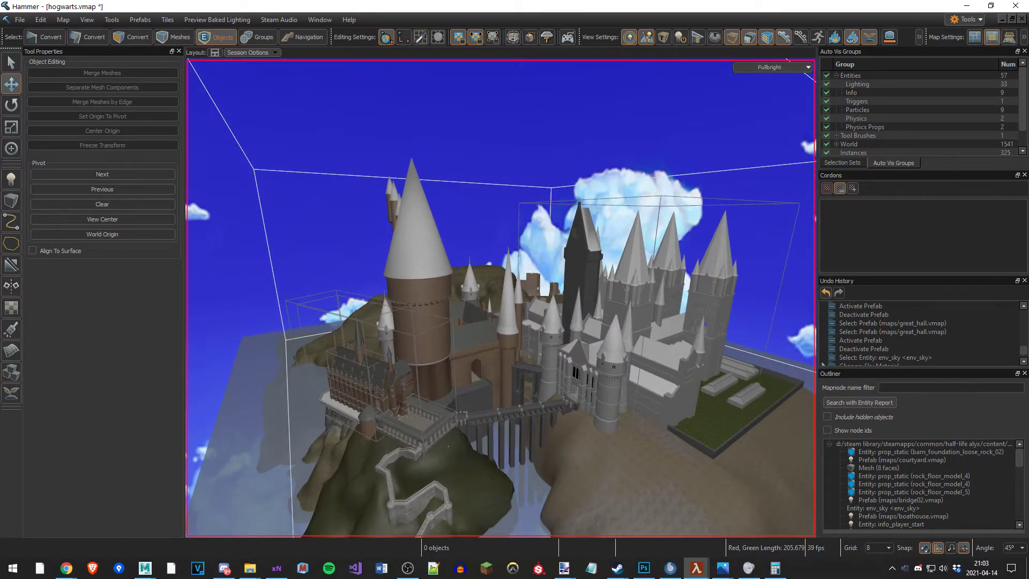
click(782, 67)
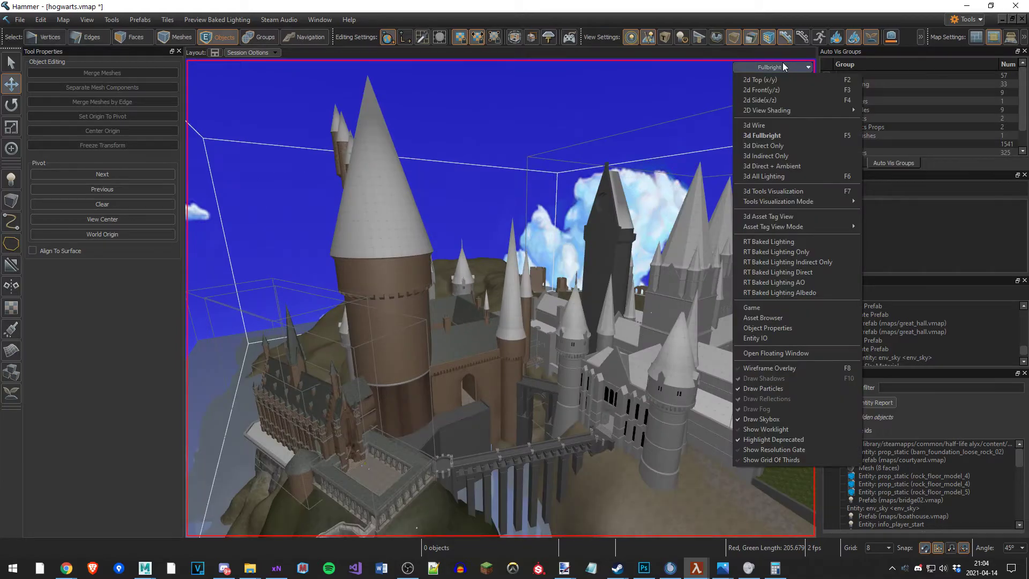
click(769, 175)
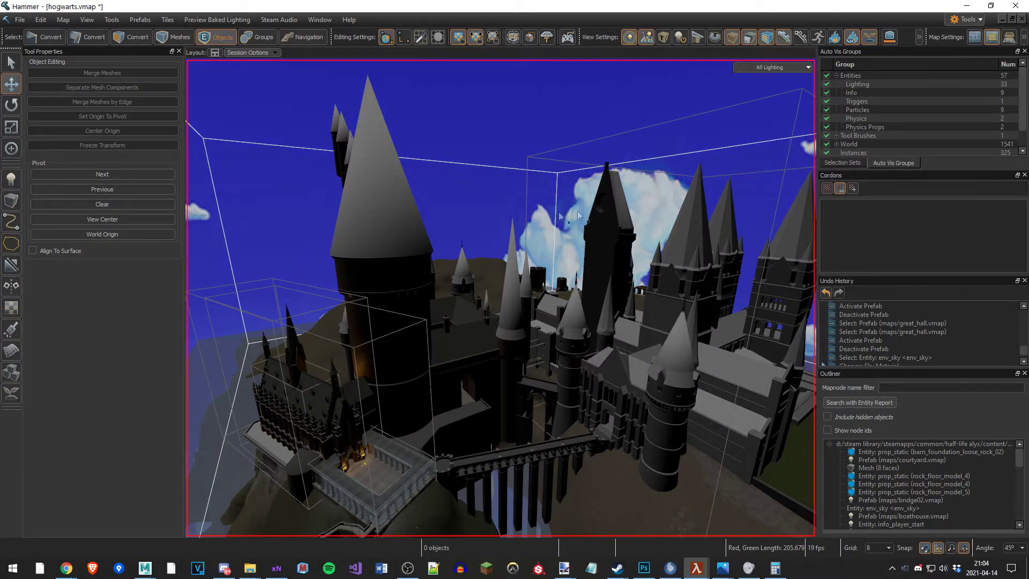
Turn toward the great hall and select the light_environment entity in the courtyard.
scroll(654, 280, up, 2)
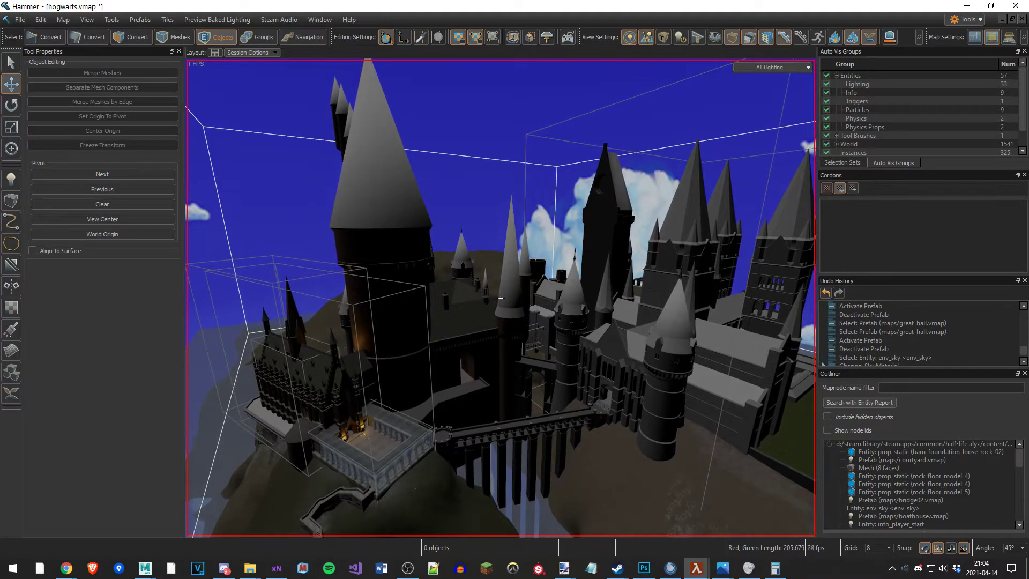
scroll(652, 280, up, 3)
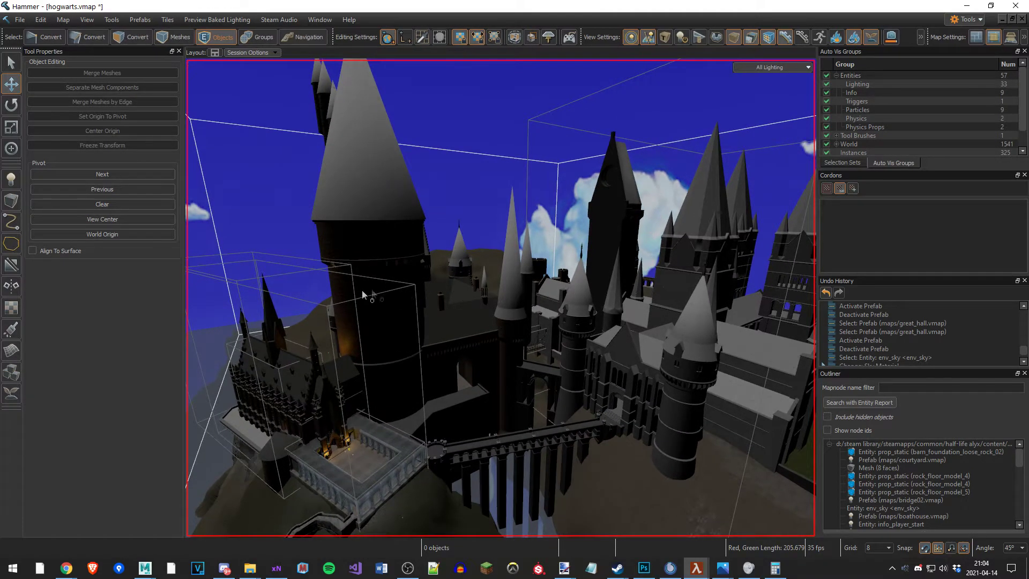
right_drag(322, 304, 453, 394)
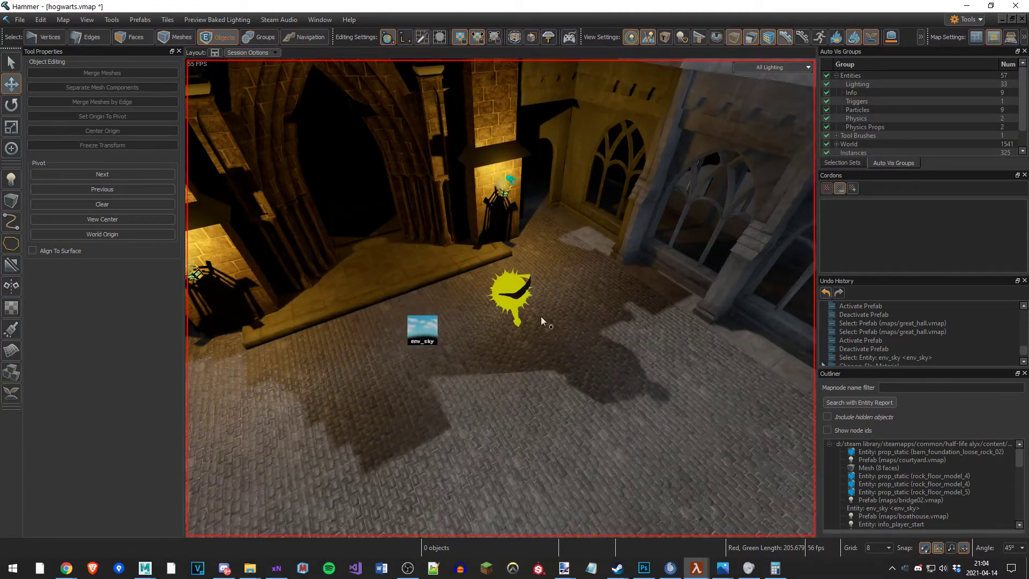
click(546, 319)
scroll(559, 320, up, 2)
Open the light_environment's Object Properties with Alt+Enter and expand its Sky section.
scroll(558, 320, down, 4)
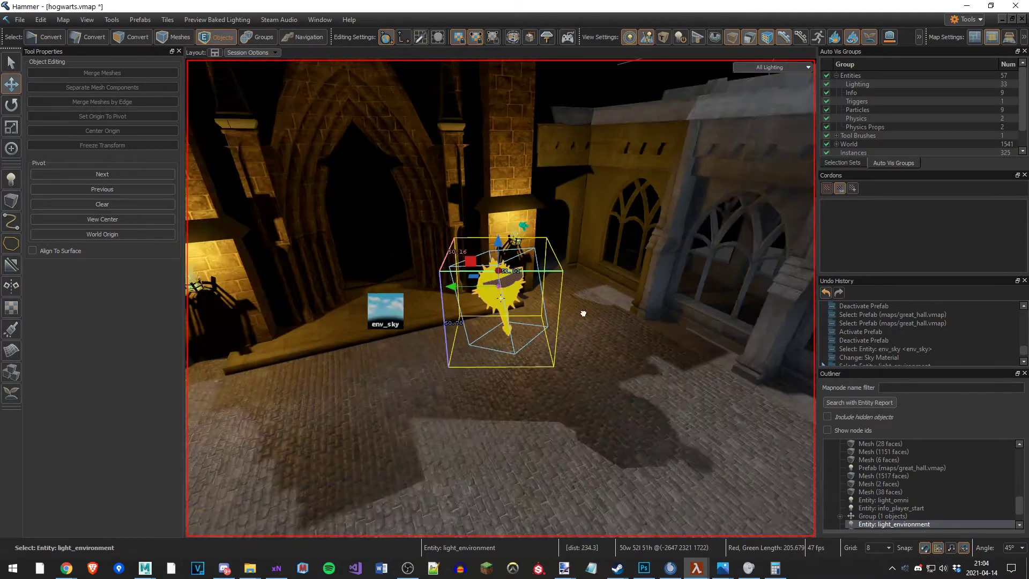
key(alt+Return)
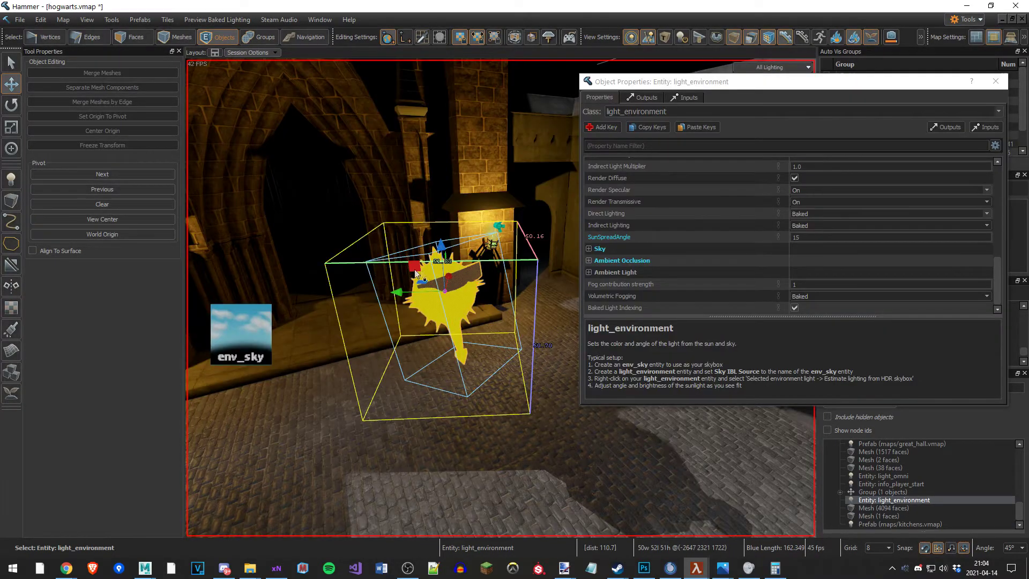
scroll(500, 298, down, 2)
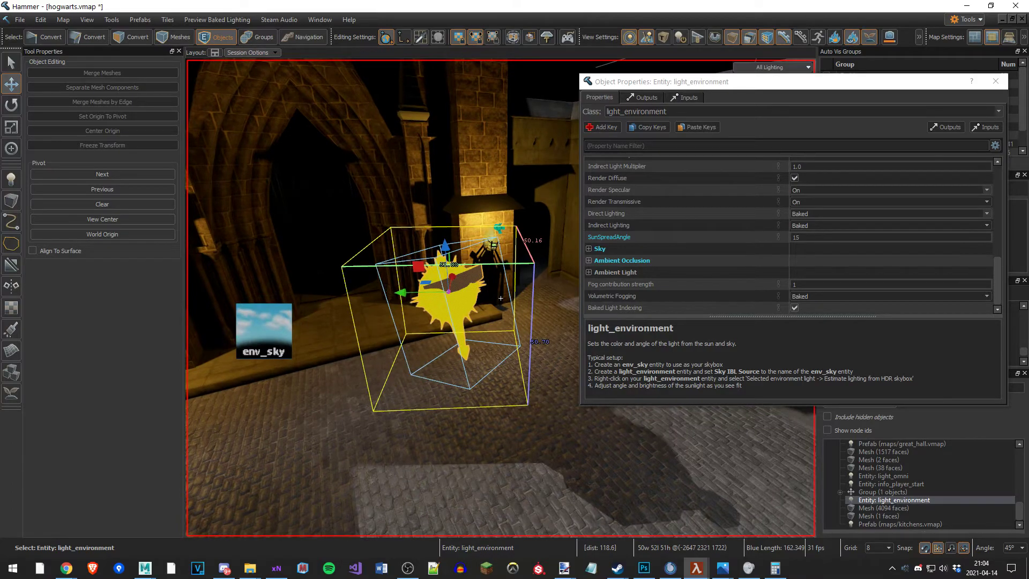
scroll(500, 298, up, 2)
mouse_move(755, 283)
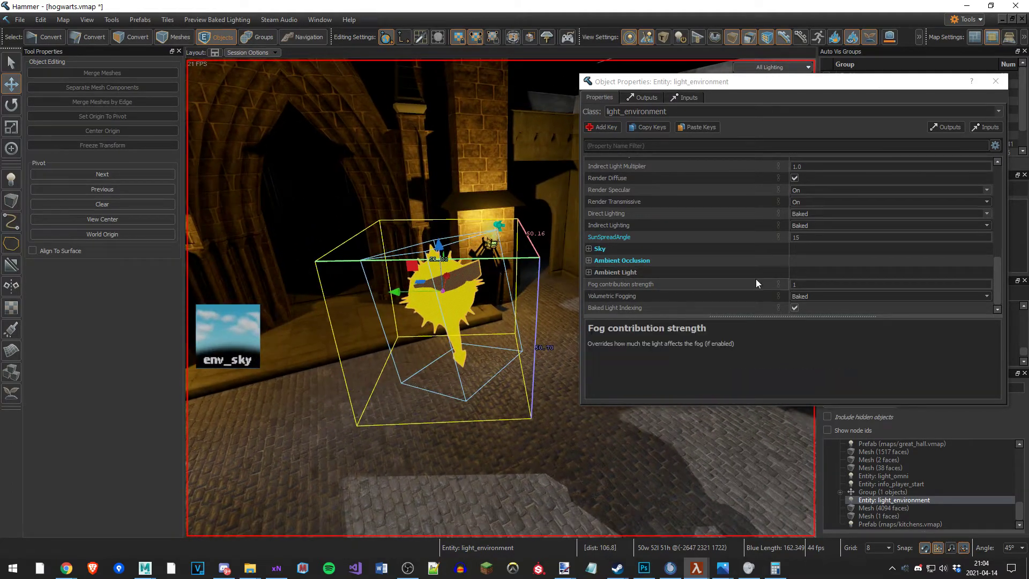
scroll(744, 233, up, 4)
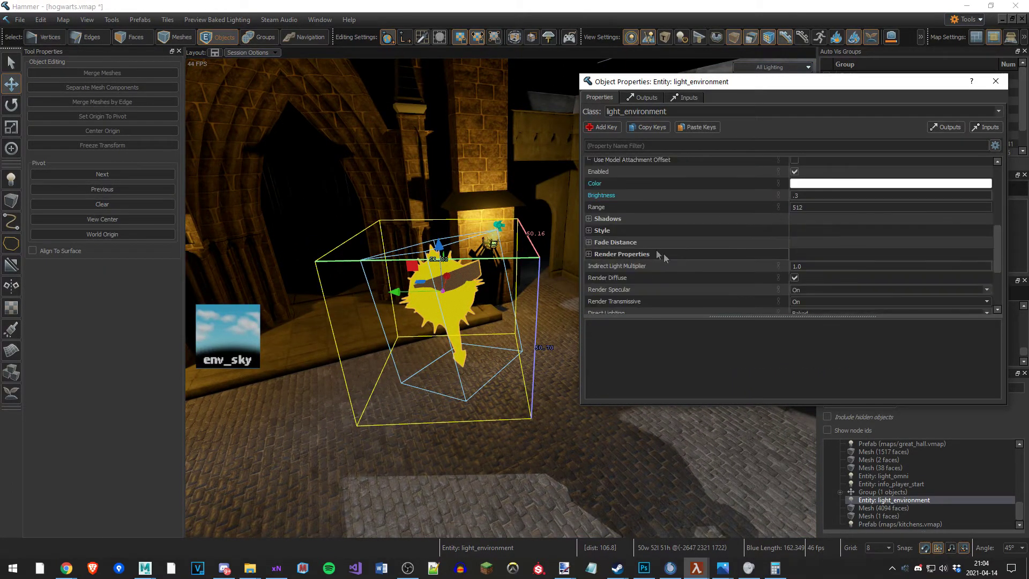
scroll(606, 245, down, 4)
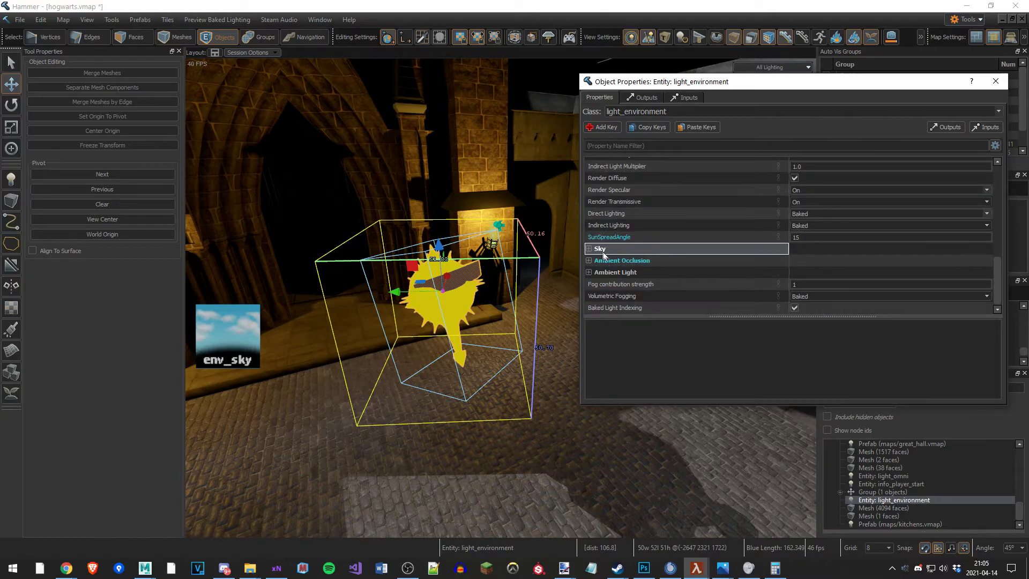
click(588, 249)
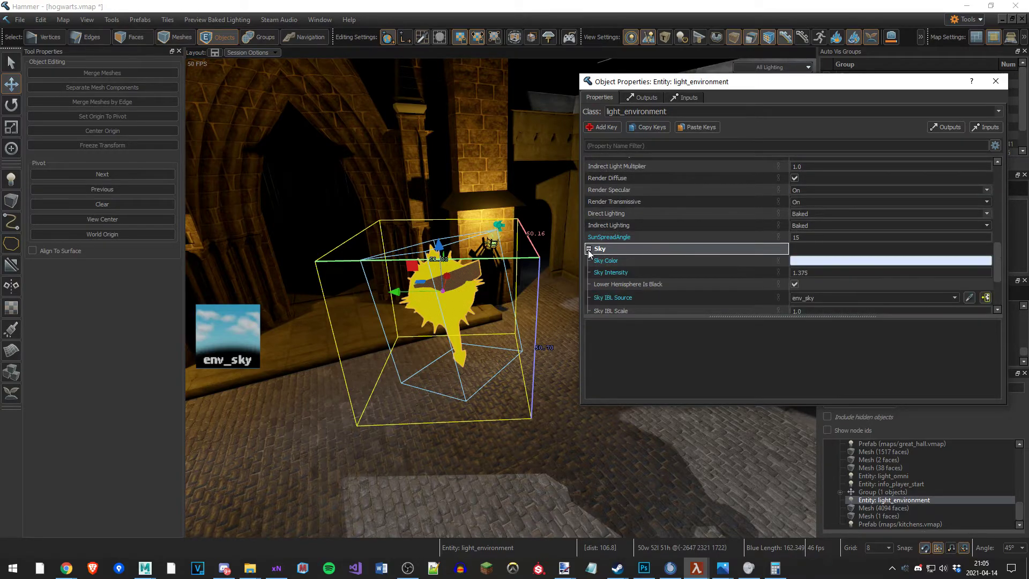
scroll(740, 273, down, 2)
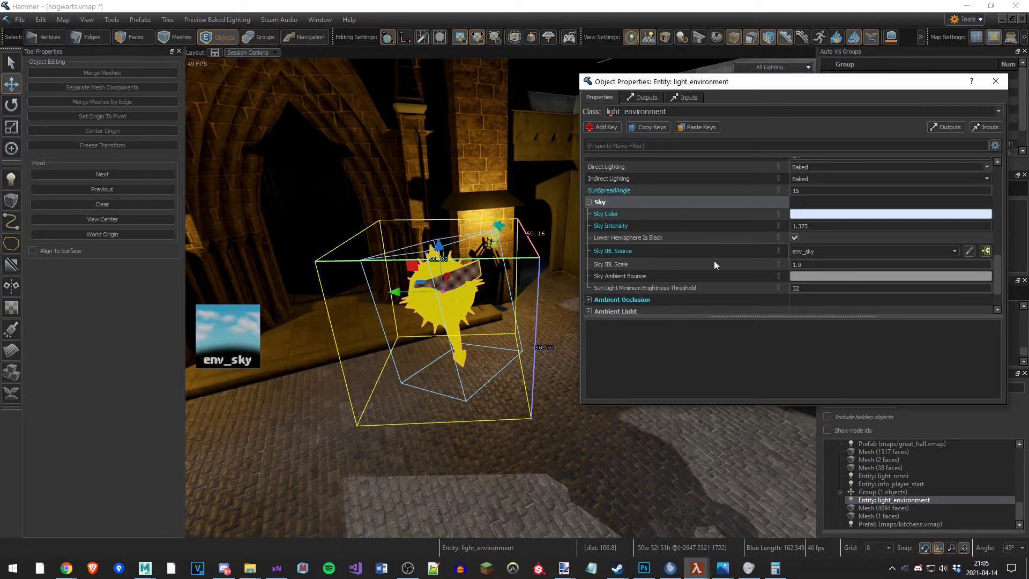
Pick the env_sky entity in the viewport as the Sky IBL Source, then close the properties.
click(969, 252)
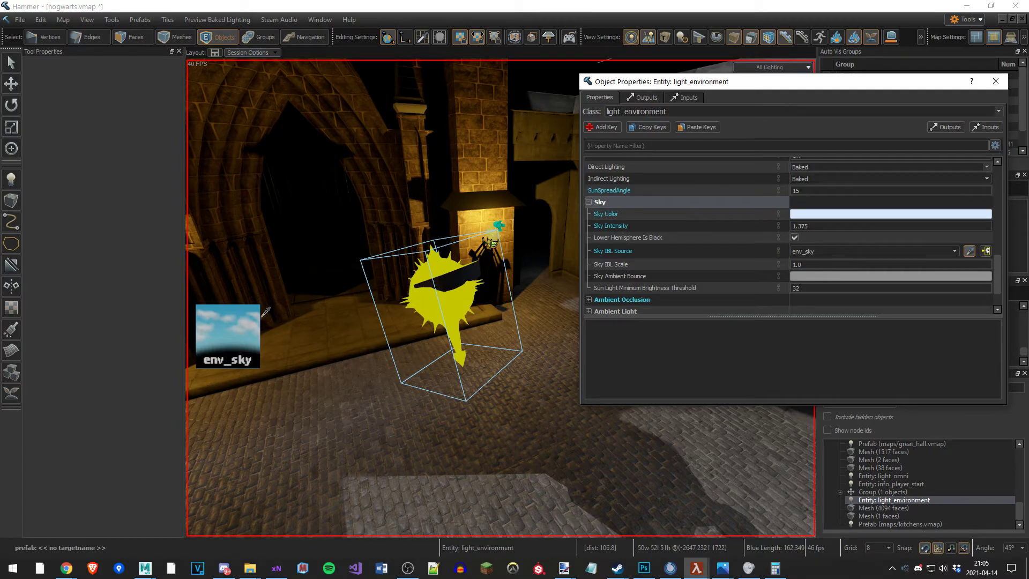
click(237, 343)
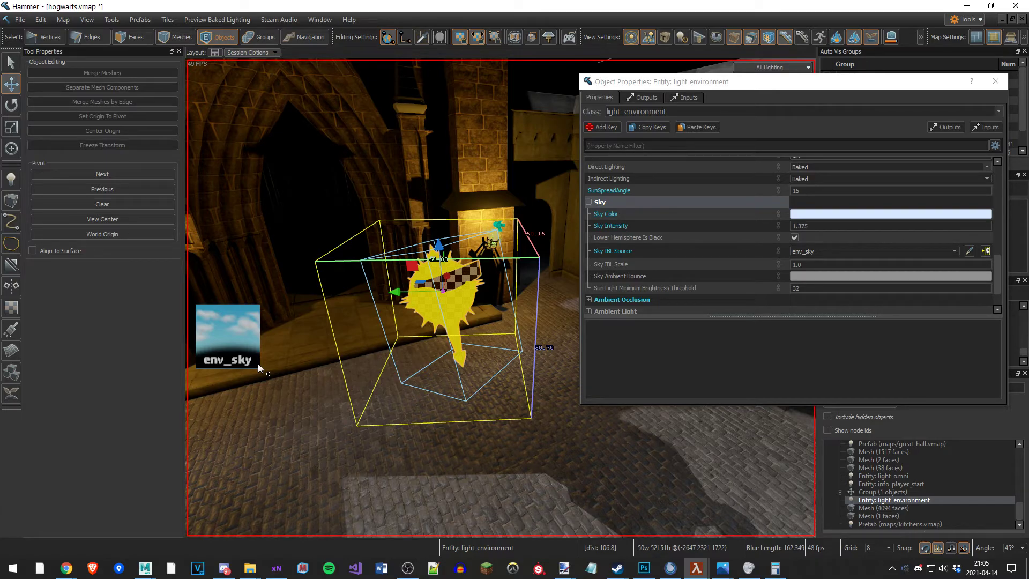
click(799, 252)
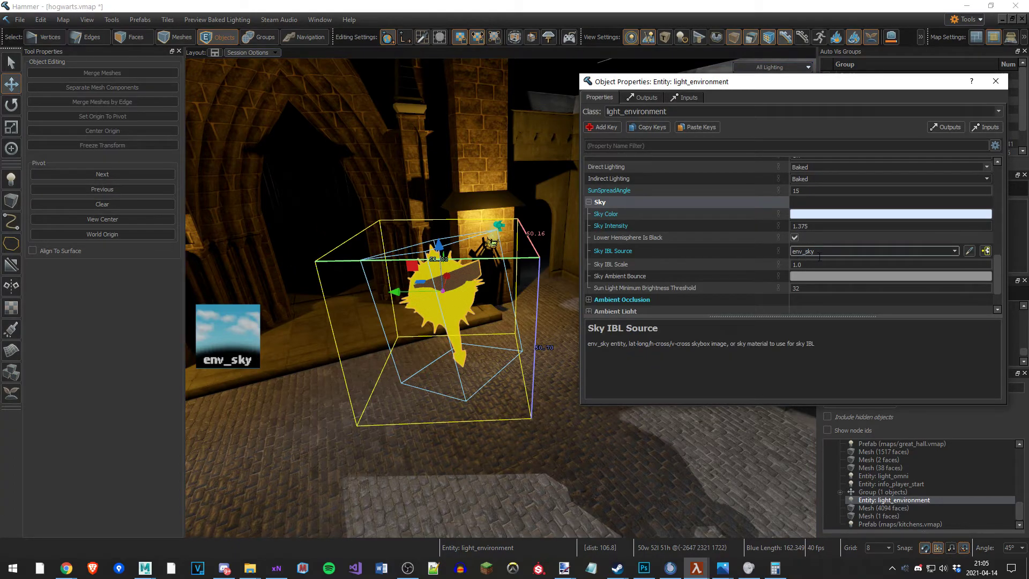
click(555, 229)
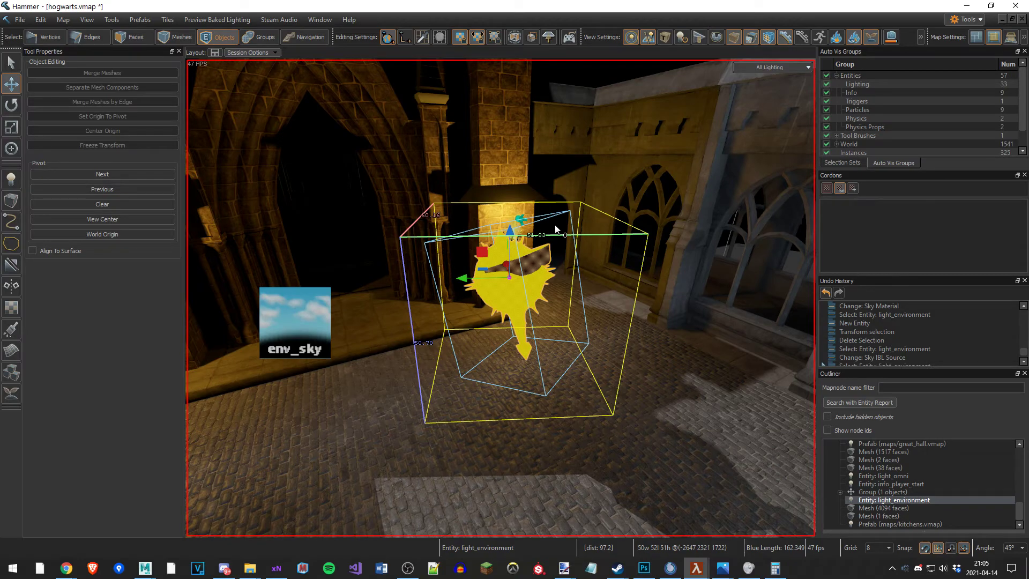
Run HammerEditorSession: EstimateLightingFromHDRSkybox from the 'hdr'-filtered command list.
right_click(555, 229)
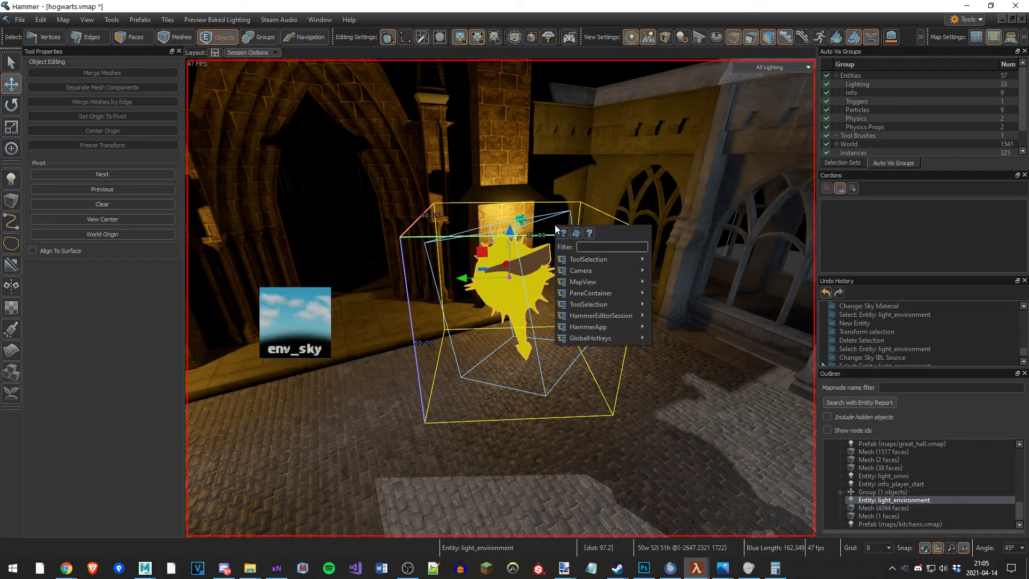
text(hdr)
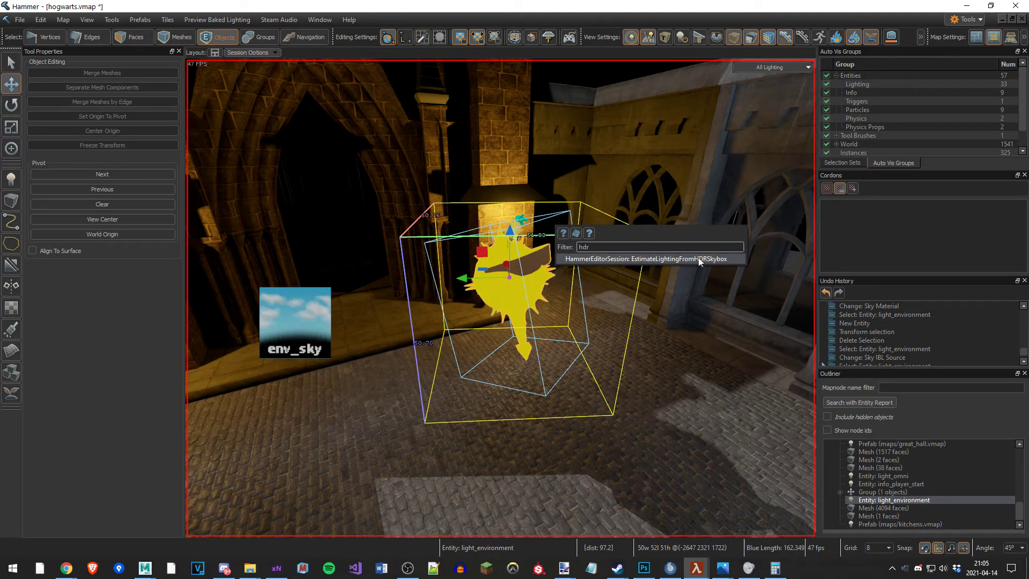
click(715, 258)
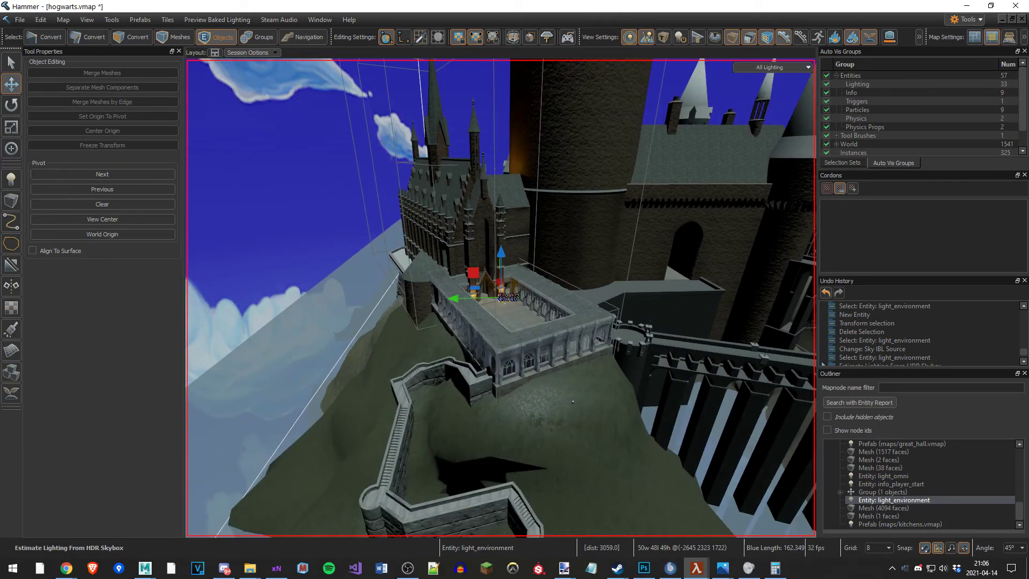
right_drag(716, 259, 690, 237)
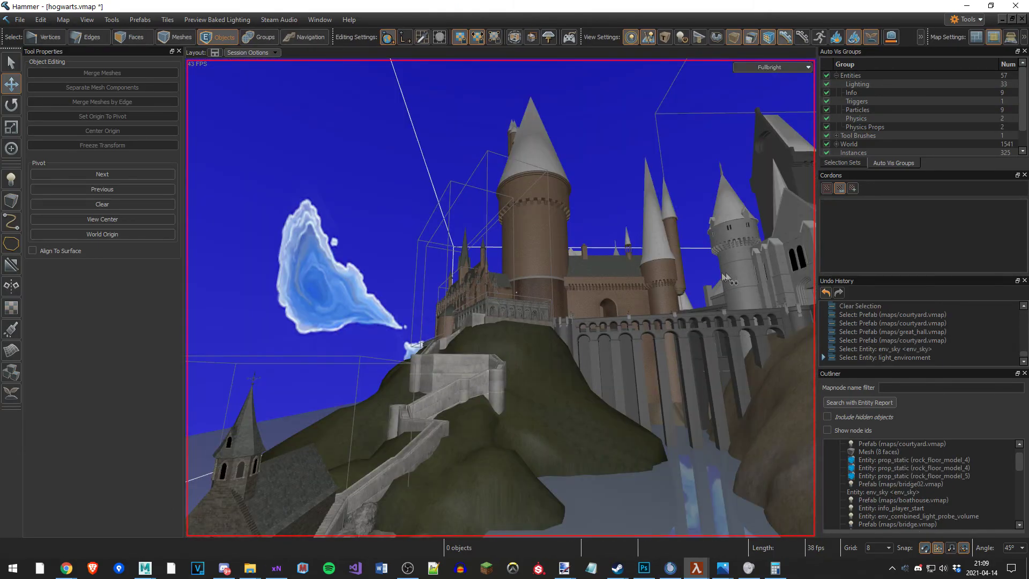
right_drag(715, 272, 715, 273)
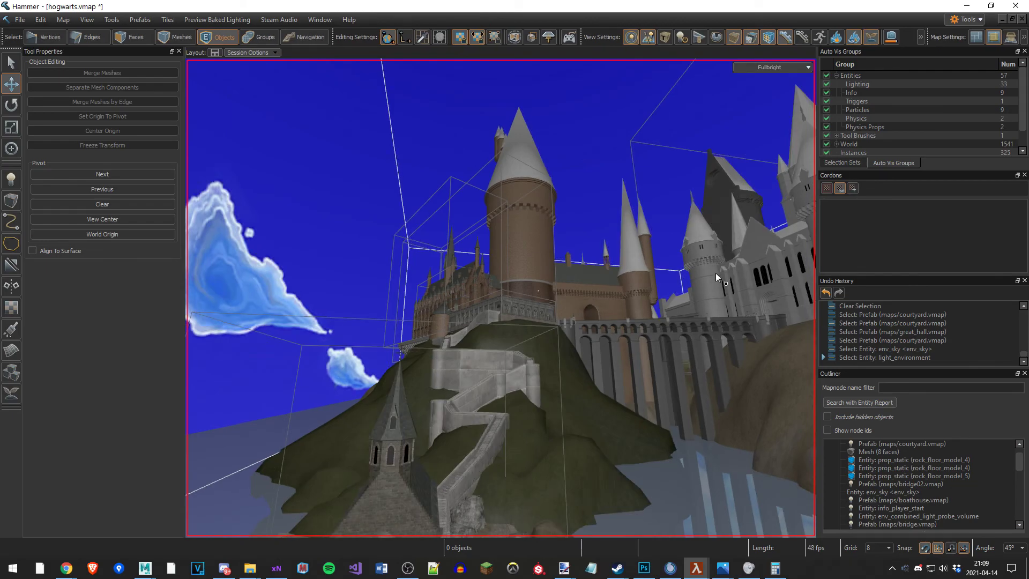